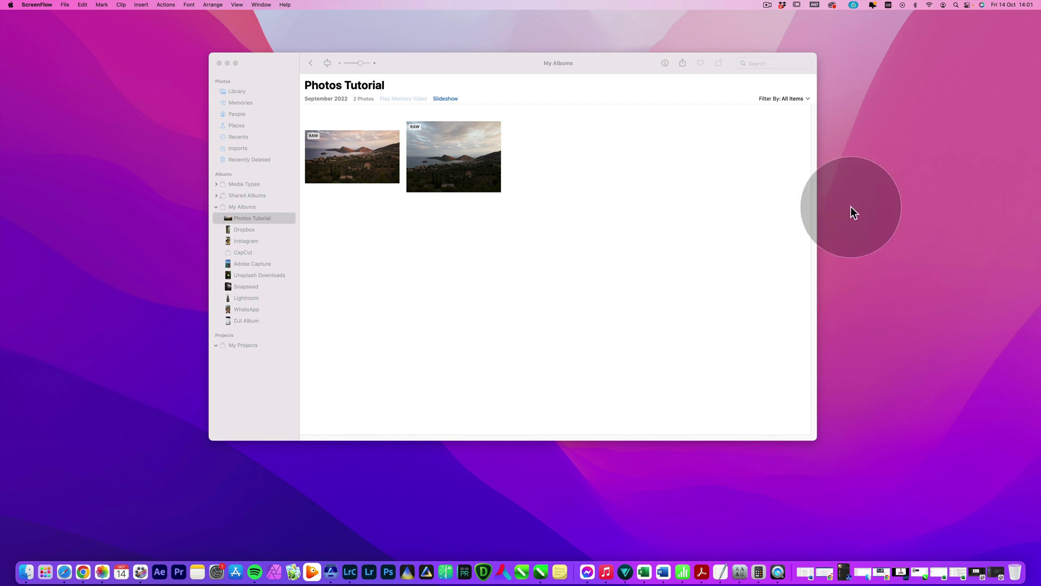
- Open System Preferences through Spotlight search and move its window aside
{"action": "left_click", "coordinate": [217, 574]}
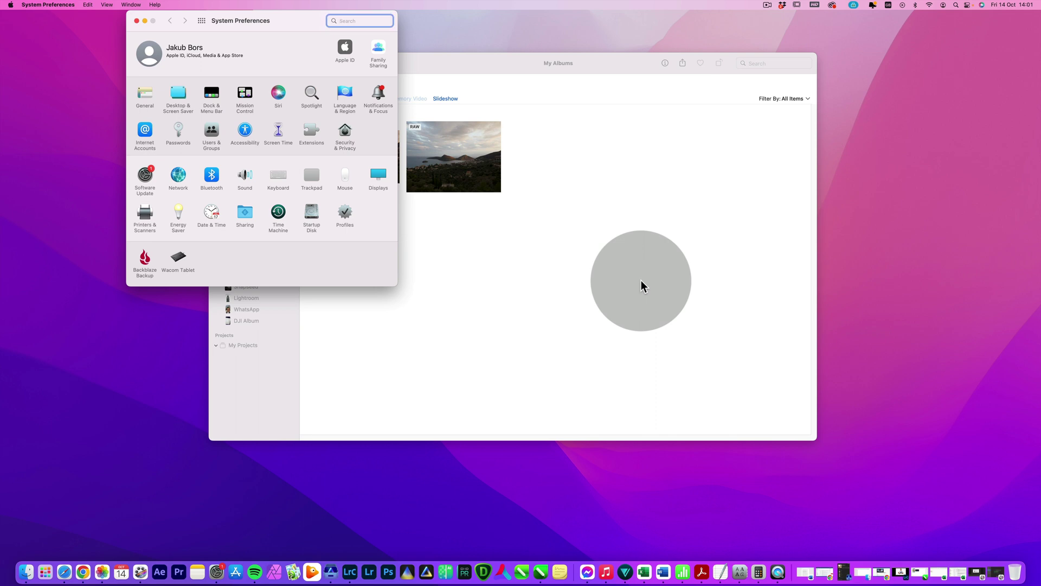
{"action": "key", "text": "super"}
{"action": "key", "text": "super+space"}
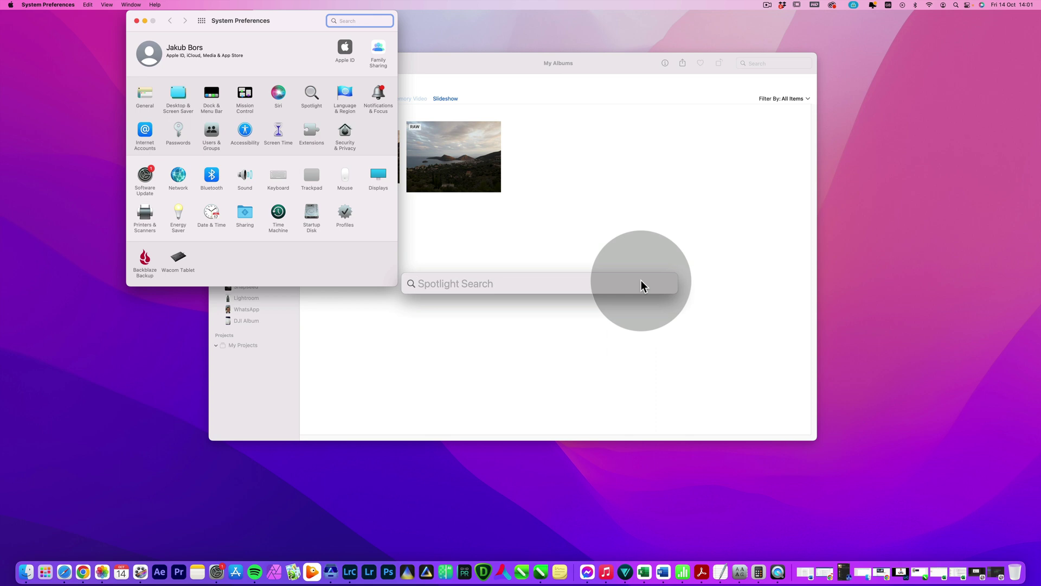
{"action": "type", "text": "syste"}
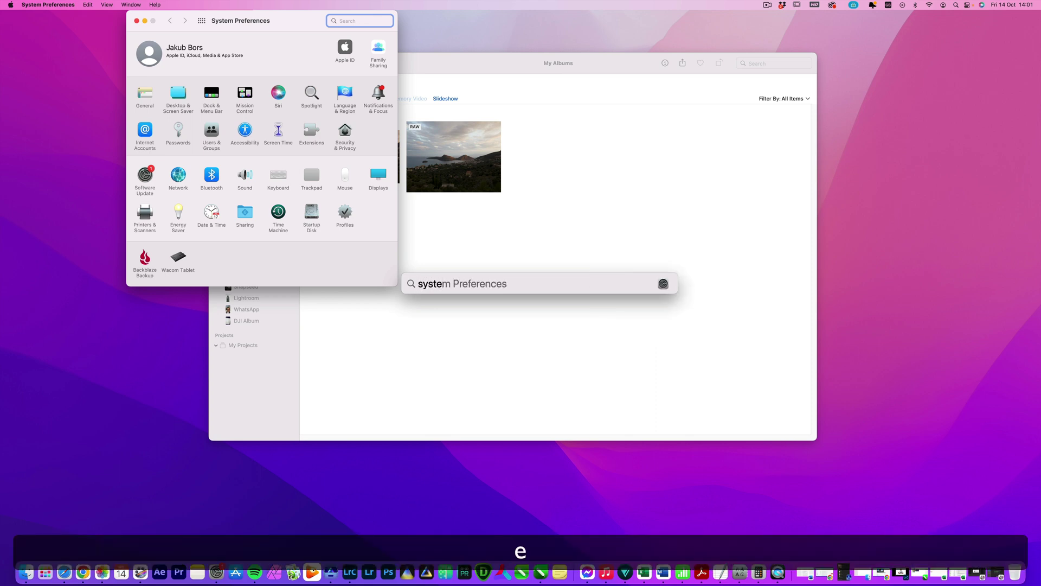
{"action": "key", "text": "Return"}
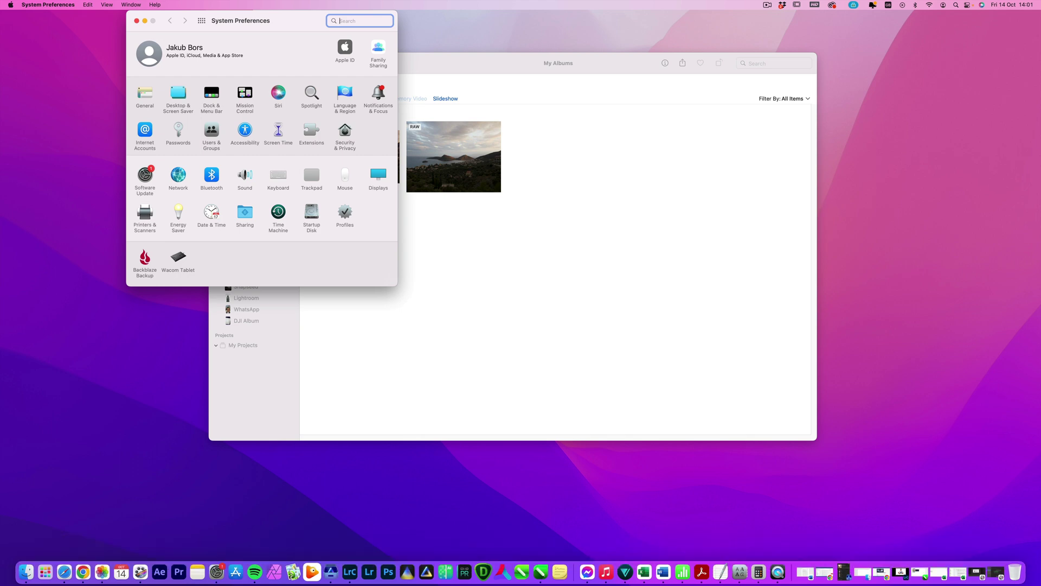
{"action": "left_click_drag", "start_coordinate": [328, 22], "coordinate": [570, 127]}
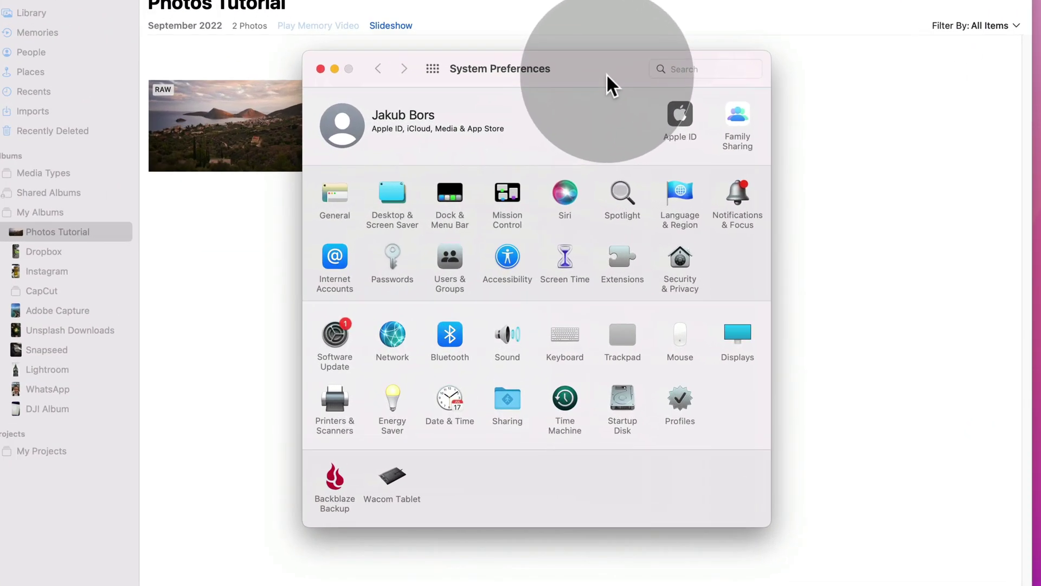
- Untick and re-tick Luminar Neo under Extensions > Photos Editing, then close System Preferences
{"action": "left_click", "coordinate": [626, 249]}
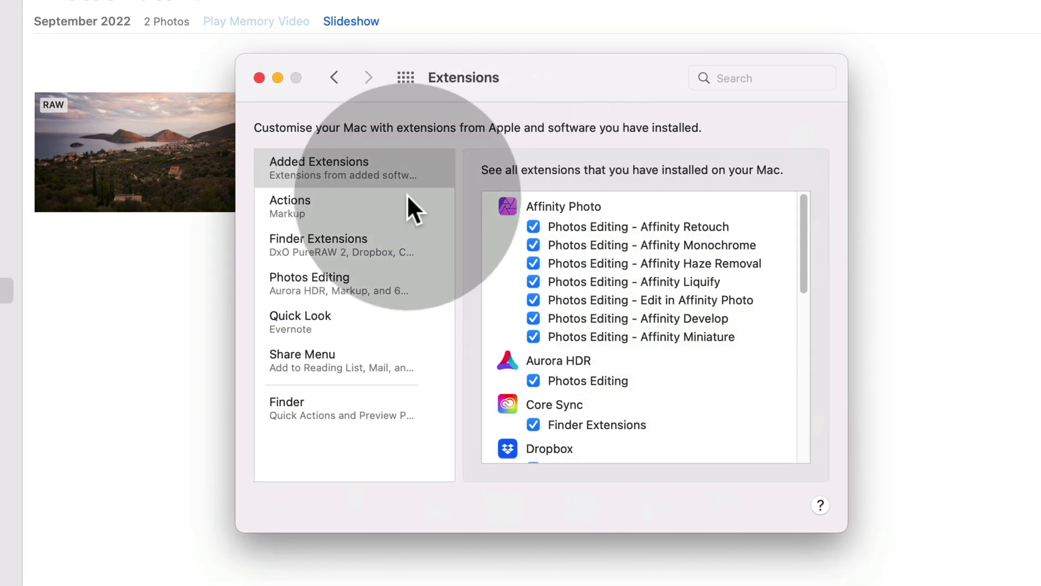
{"action": "left_click", "coordinate": [381, 285]}
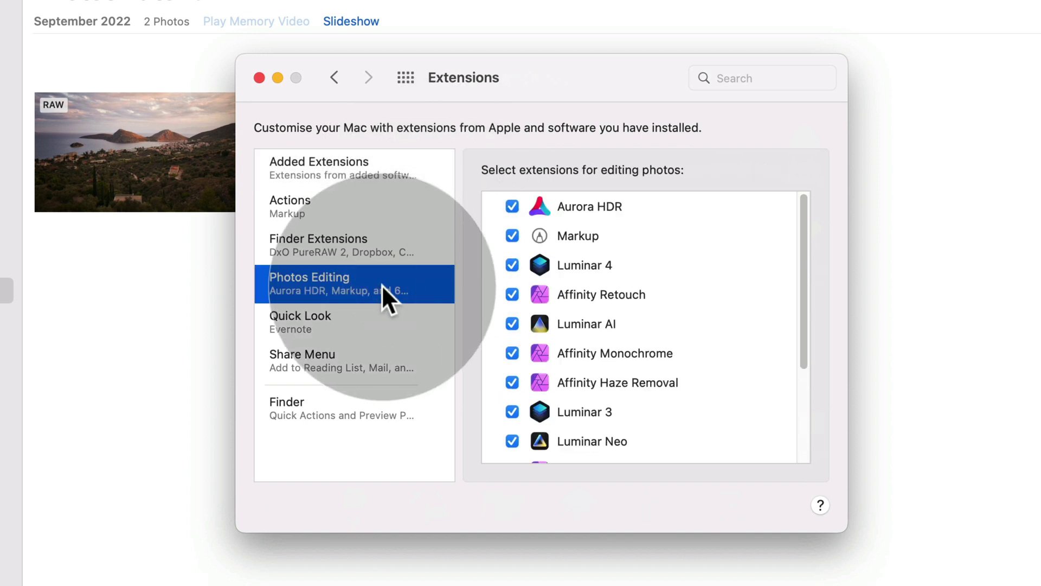
{"action": "scroll", "coordinate": [729, 277], "scroll_direction": "down", "scroll_amount": 5}
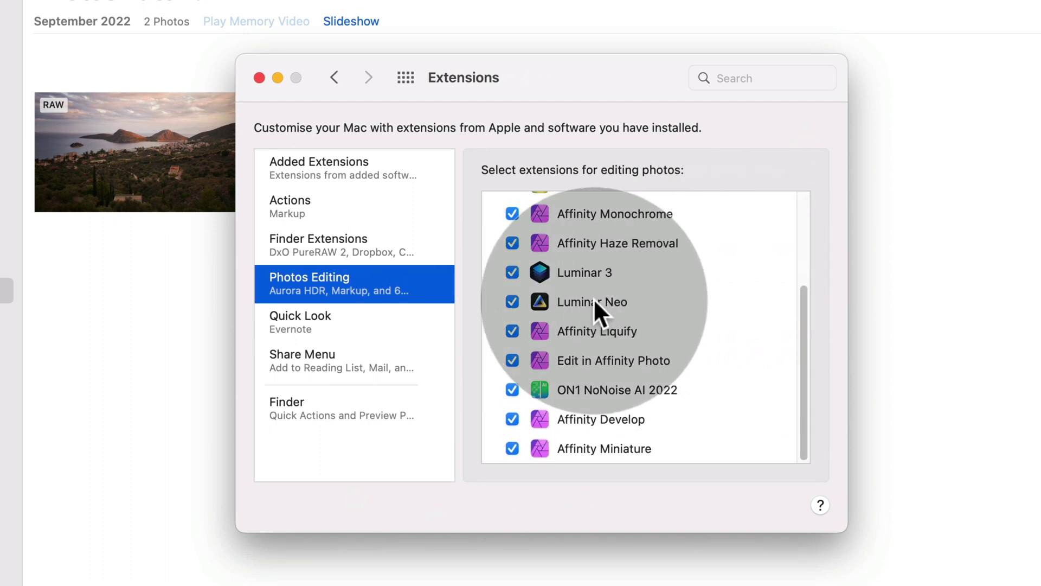
{"action": "left_click", "coordinate": [513, 302]}
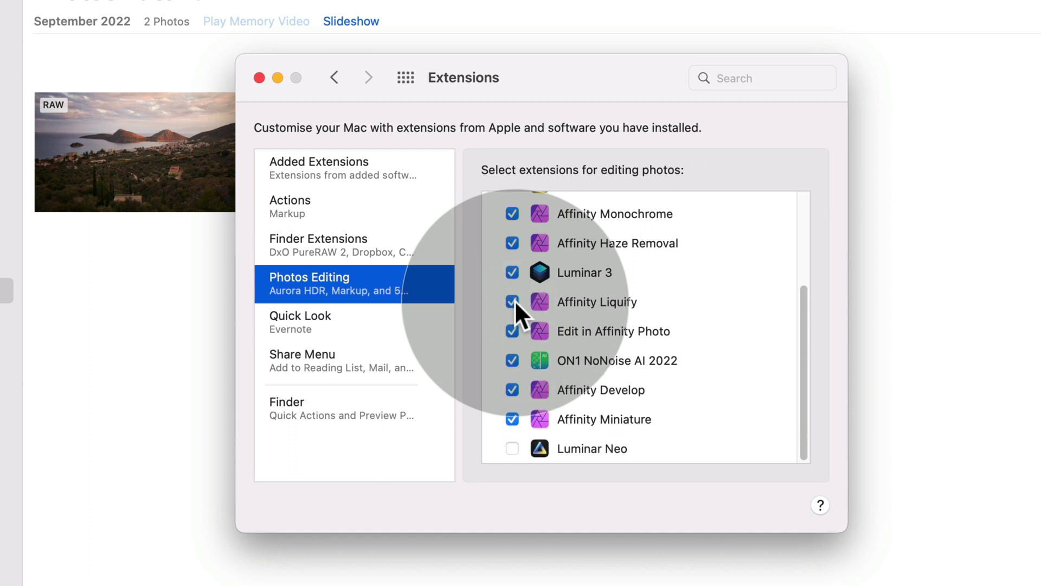
{"action": "left_click", "coordinate": [512, 447]}
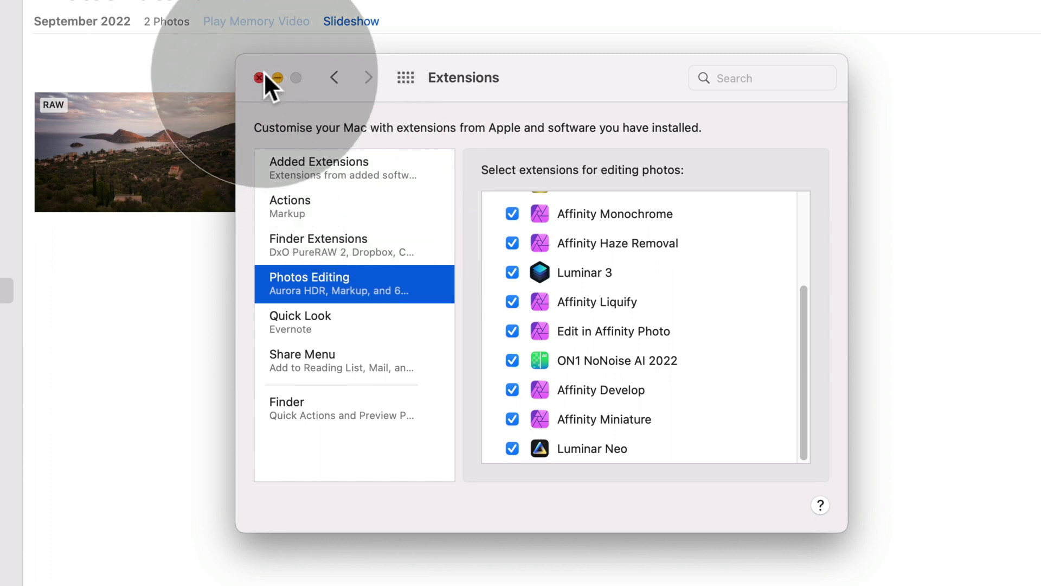
{"action": "left_click", "coordinate": [259, 77]}
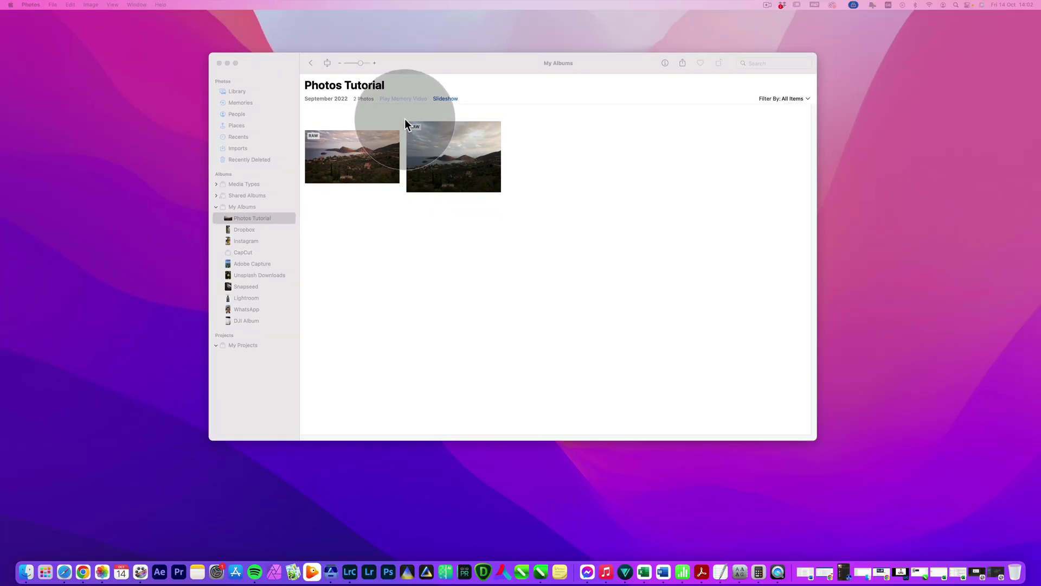
- Make the Photos window full screen and select the second coastal photo in Photos Tutorial
{"action": "left_click", "coordinate": [240, 67]}
{"action": "left_click", "coordinate": [238, 65]}
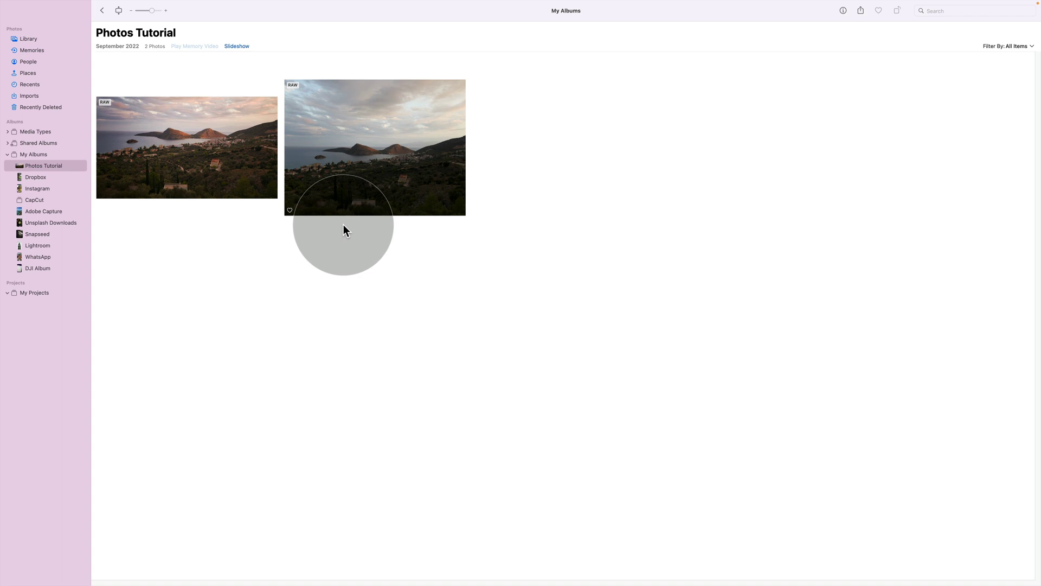
{"action": "left_click", "coordinate": [346, 131]}
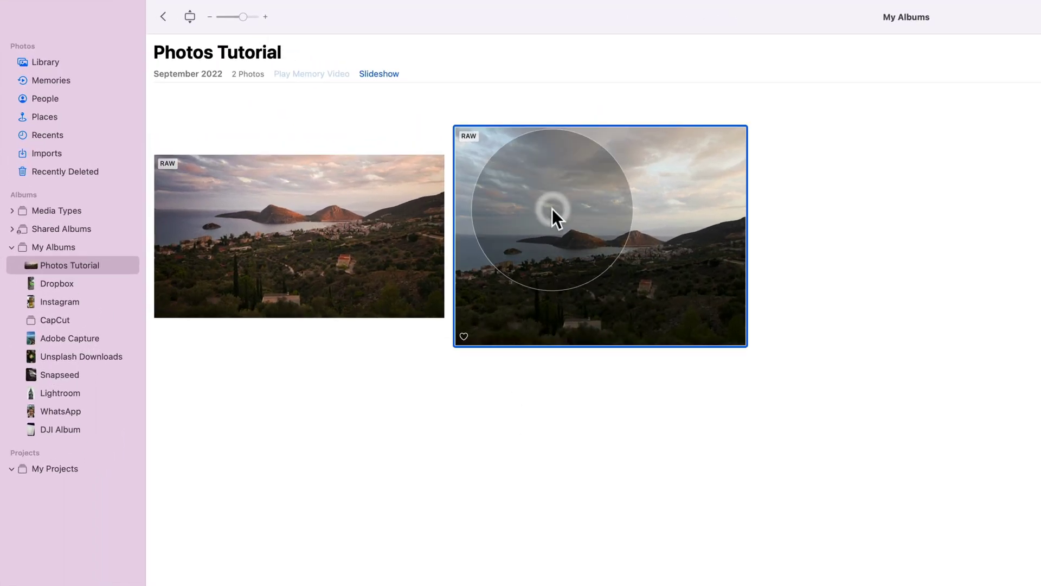
{"action": "left_click", "coordinate": [396, 209]}
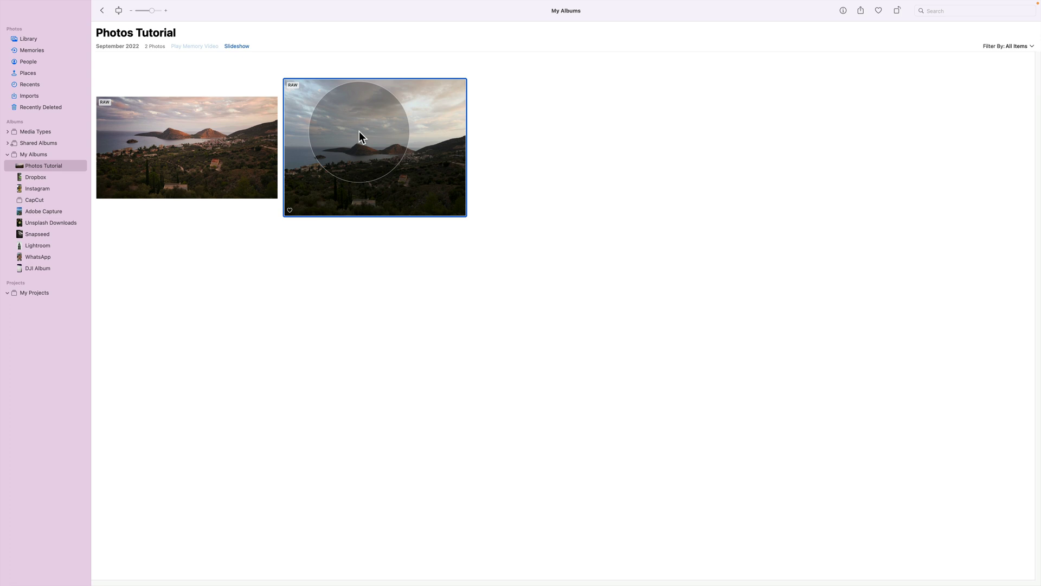
{"action": "right_click", "coordinate": [369, 128]}
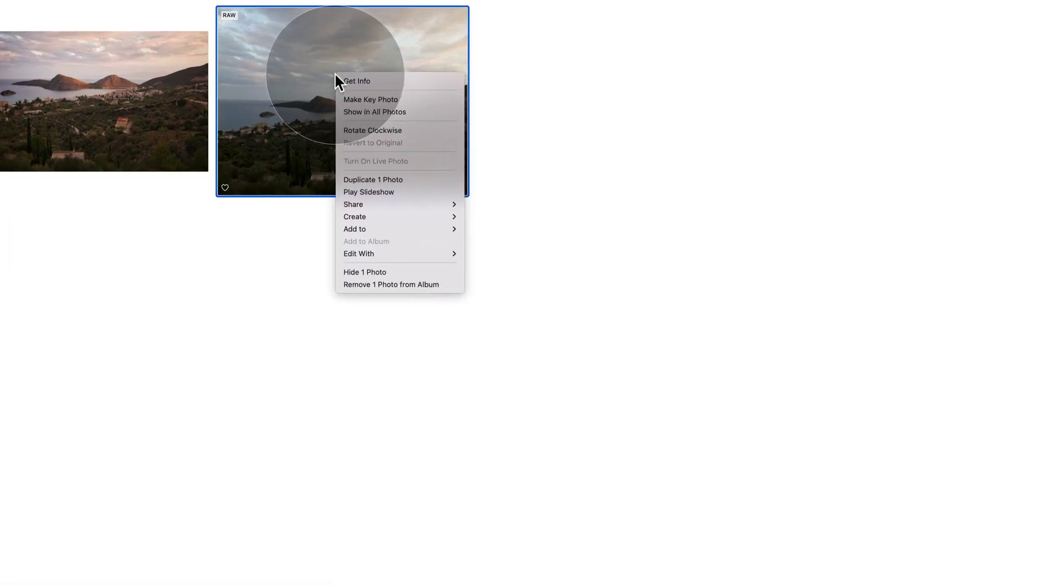
{"action": "mouse_move", "coordinate": [404, 256]}
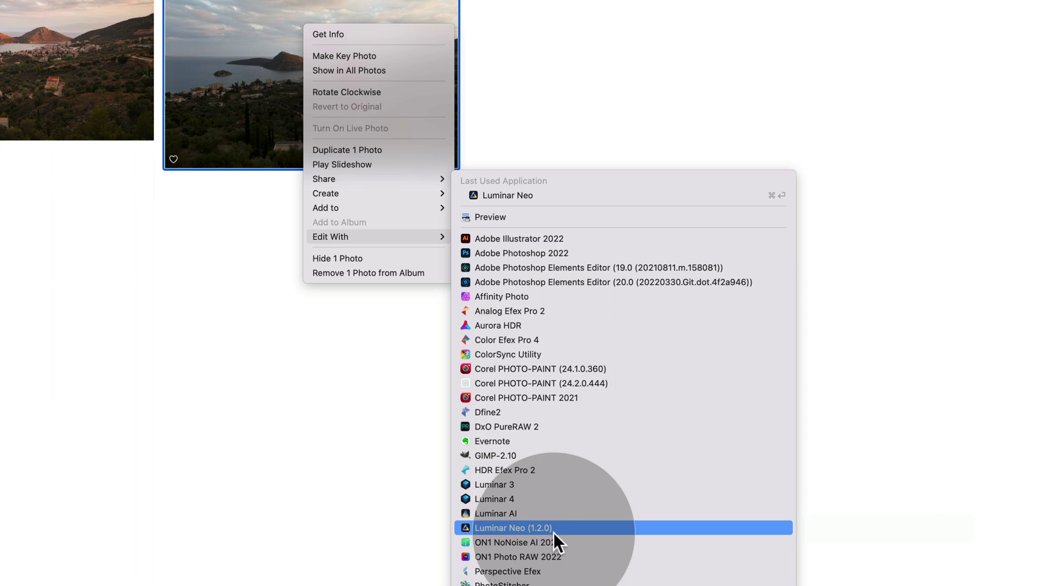
{"action": "left_click", "coordinate": [890, 270]}
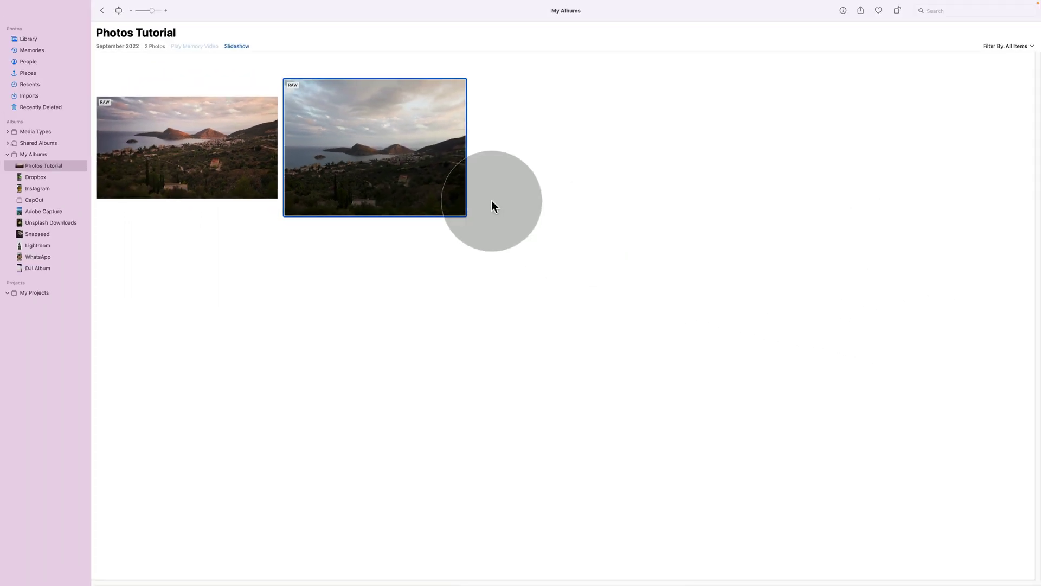
- Open the second coastal photo, enter Edit mode and launch it in the Luminar Neo extension
{"action": "mouse_move", "coordinate": [344, 121]}
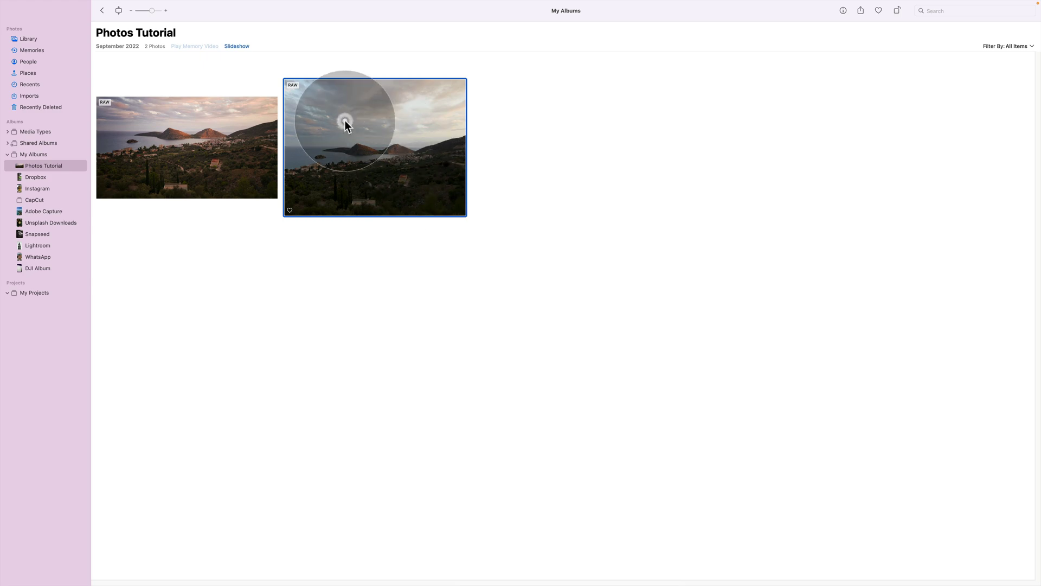
{"action": "double_click", "coordinate": [345, 121]}
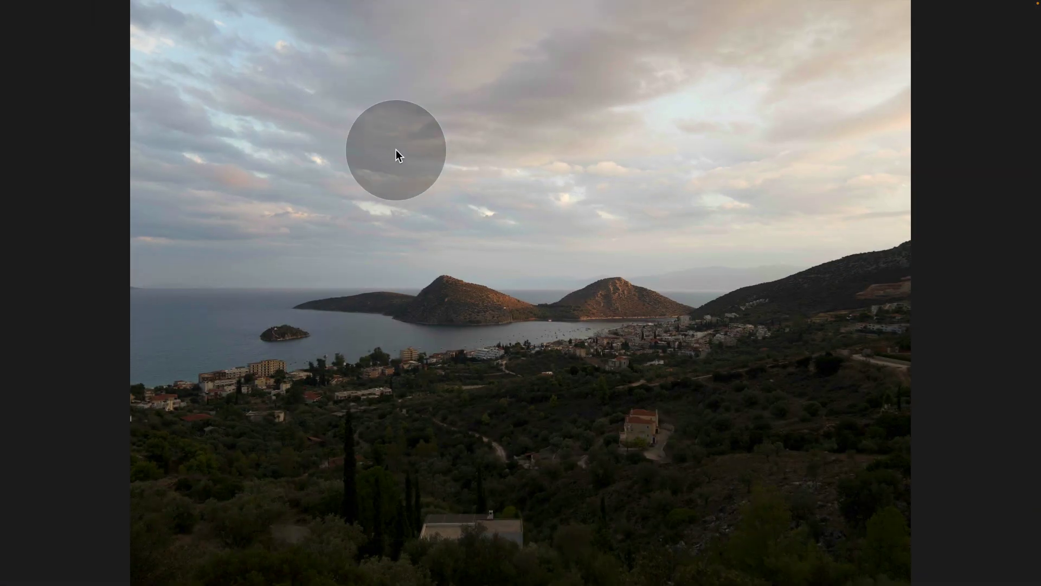
{"action": "mouse_move", "coordinate": [830, 4]}
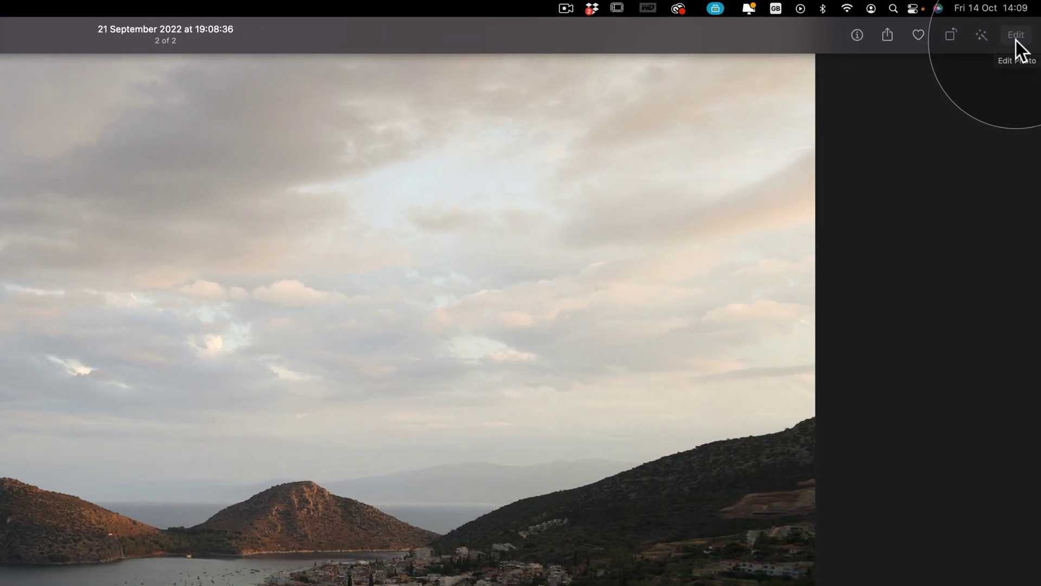
{"action": "left_click", "coordinate": [1016, 38]}
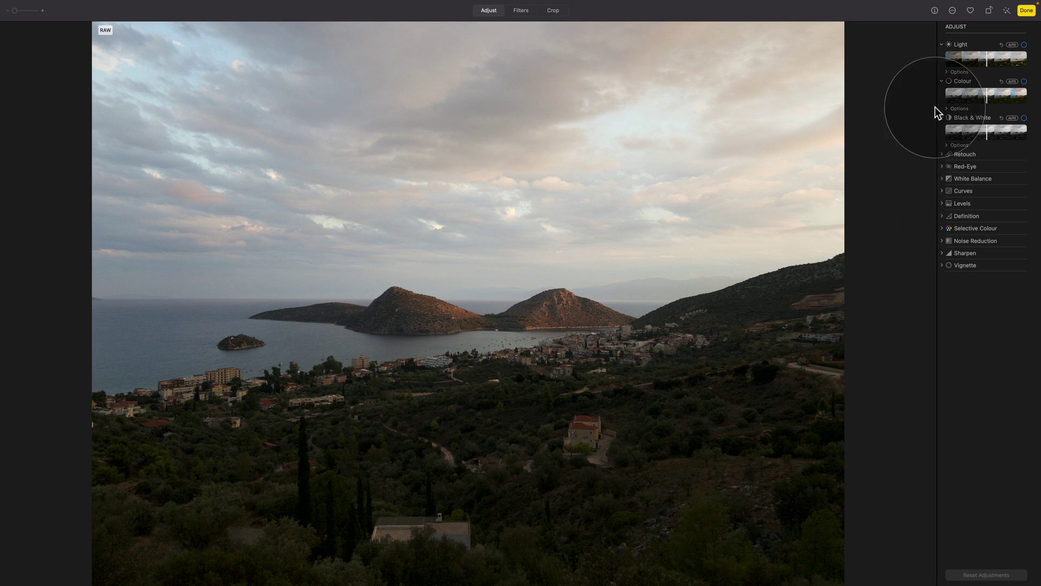
{"action": "left_click", "coordinate": [952, 11]}
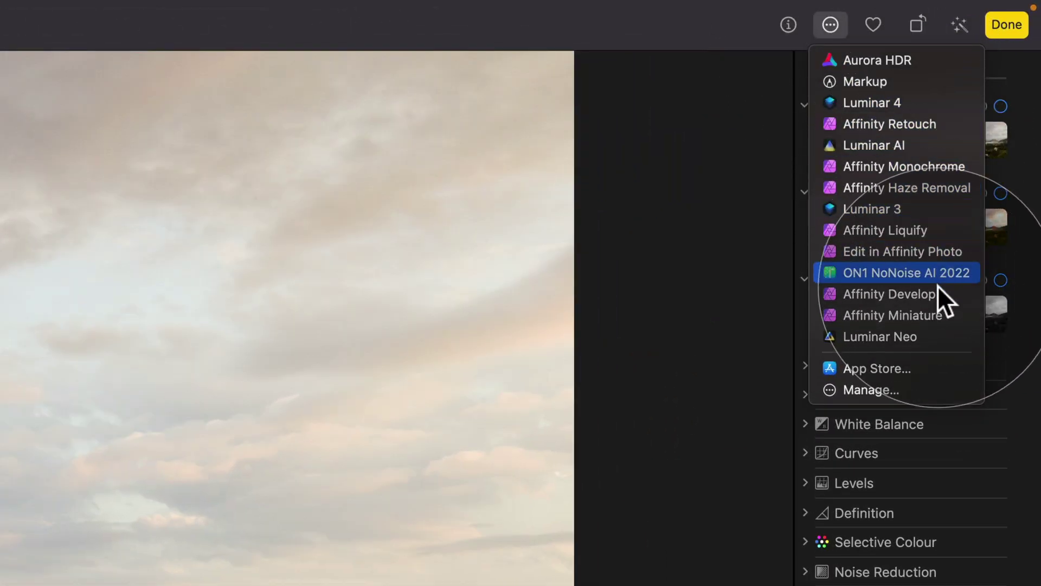
{"action": "left_click", "coordinate": [938, 338]}
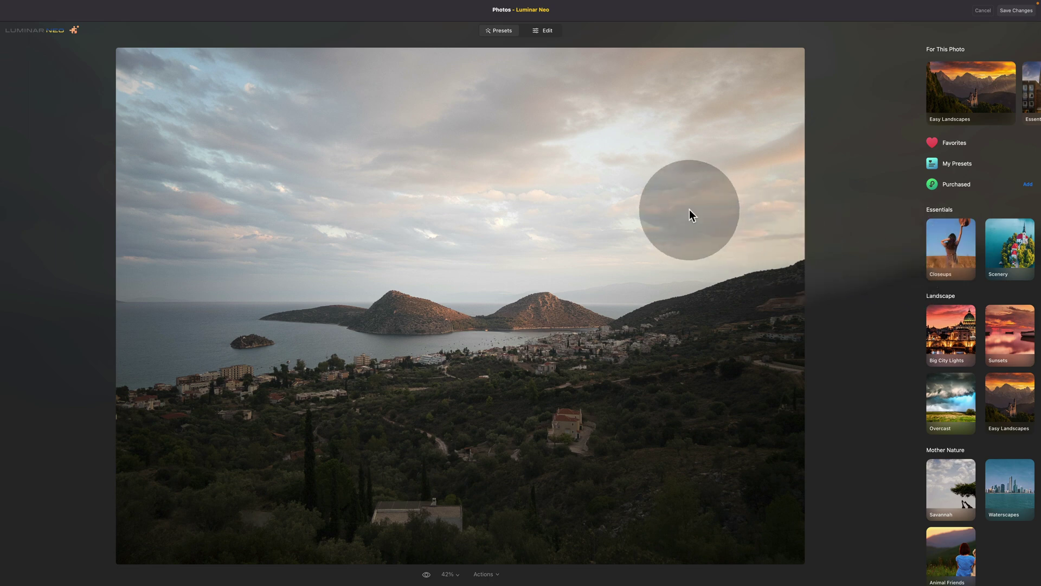
- Show Luminar Neo's Edit tools and view the coastal photo at 100% zoom, panning slightly
{"action": "left_click", "coordinate": [543, 31]}
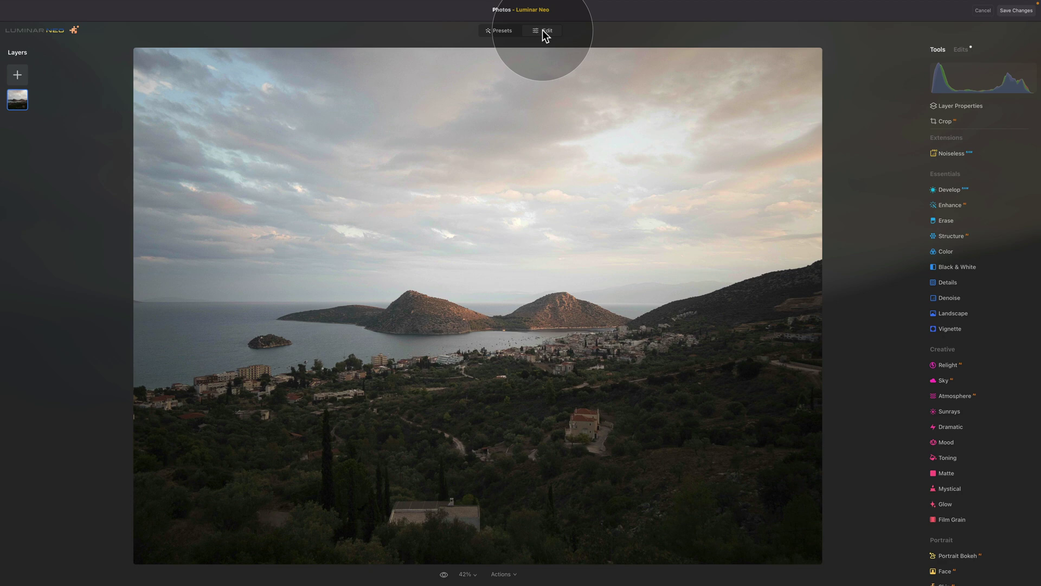
{"action": "key", "text": "super+1"}
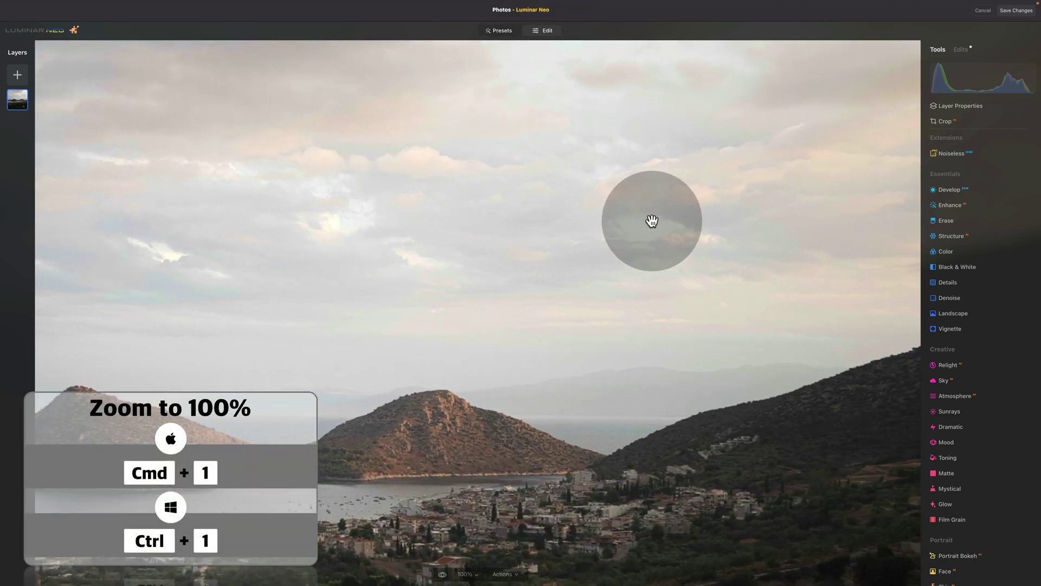
{"action": "left_click_drag", "start_coordinate": [538, 165], "coordinate": [552, 183]}
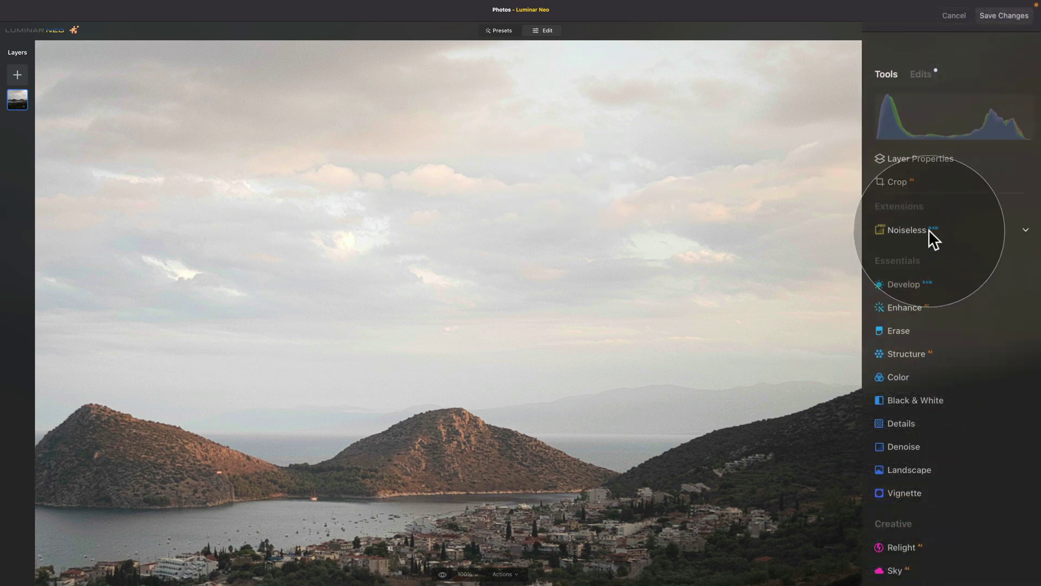
- Try low-strength Noiseless noise reduction, then reset it and collapse the Noiseless panel
{"action": "left_click", "coordinate": [928, 229]}
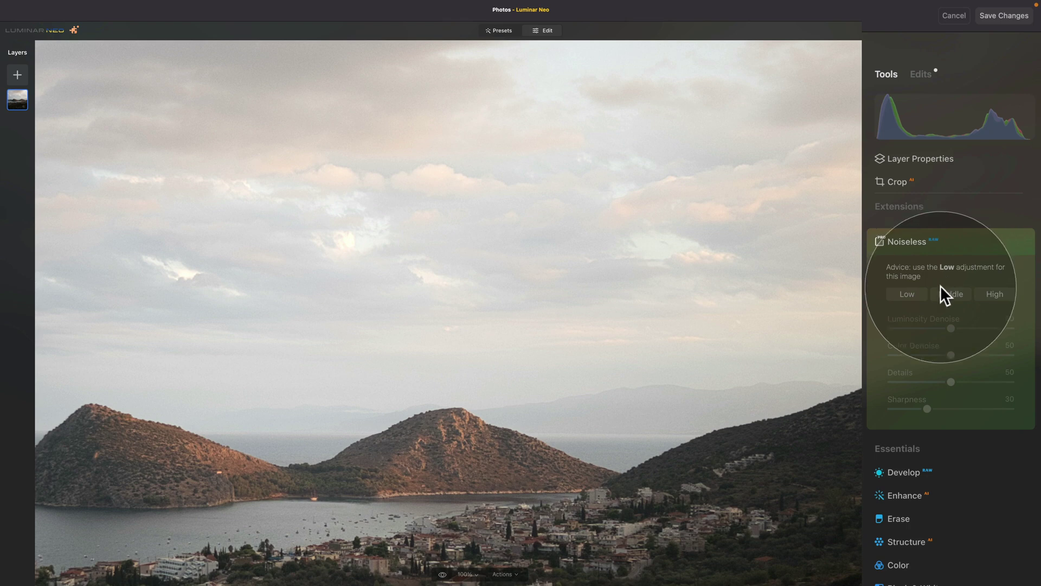
{"action": "left_click", "coordinate": [911, 295]}
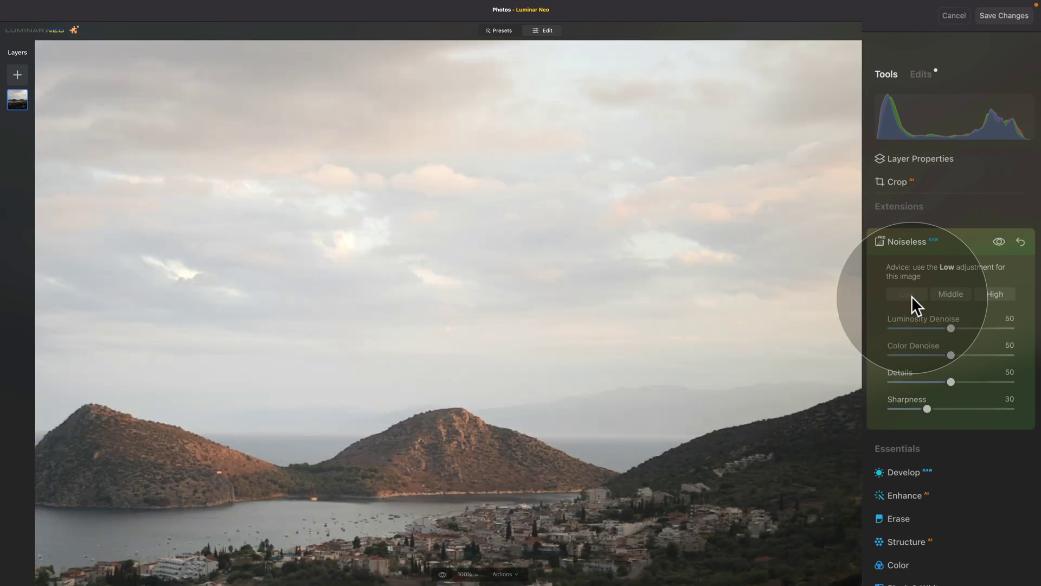
{"action": "left_click_drag", "start_coordinate": [592, 347], "coordinate": [672, 160]}
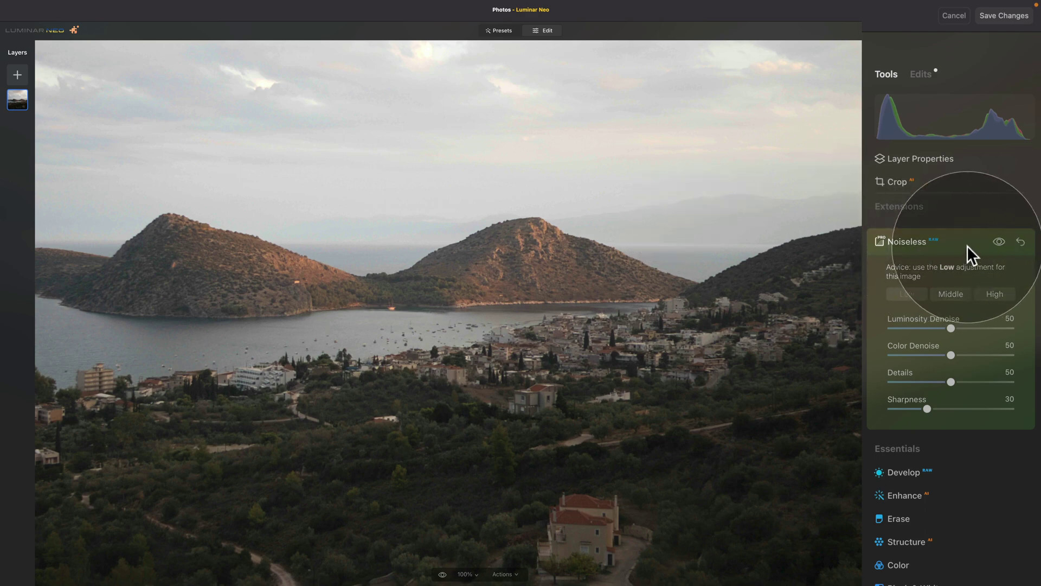
{"action": "left_click", "coordinate": [1020, 242]}
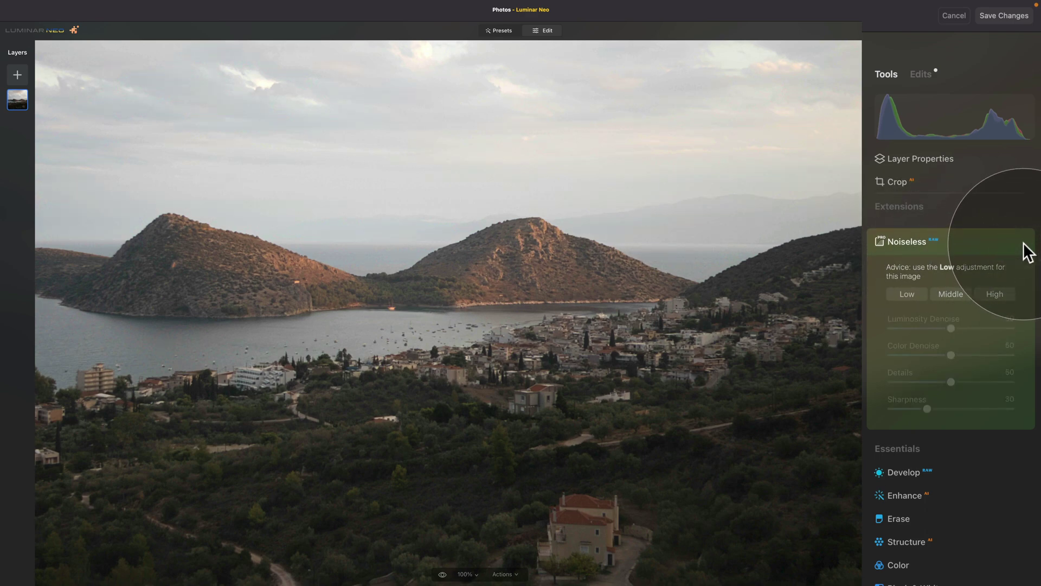
{"action": "left_click", "coordinate": [952, 234]}
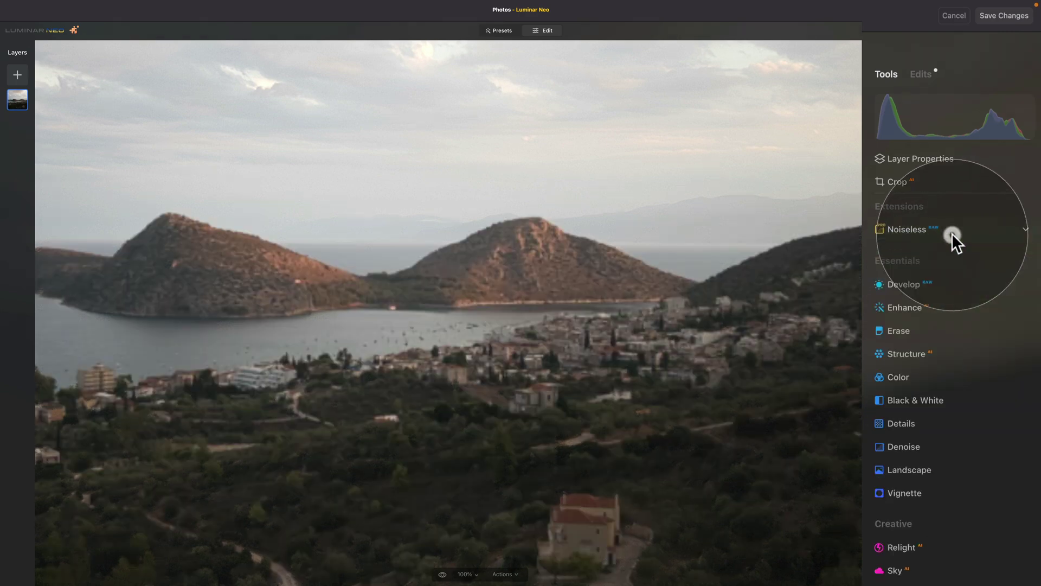
- Open Develop, expand Noise Reduction and Sharpness, and set Luminosity noise reduction to 25
{"action": "left_click", "coordinate": [914, 284]}
{"action": "scroll", "coordinate": [914, 271], "scroll_direction": "down", "scroll_amount": 5}
{"action": "left_click", "coordinate": [907, 235]}
{"action": "left_click", "coordinate": [918, 174]}
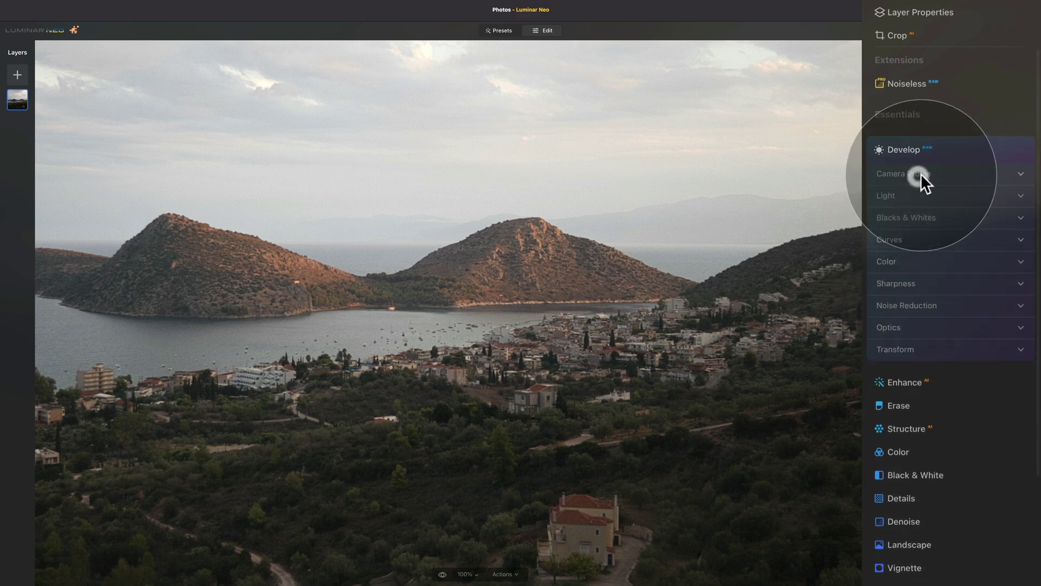
{"action": "left_click", "coordinate": [938, 305]}
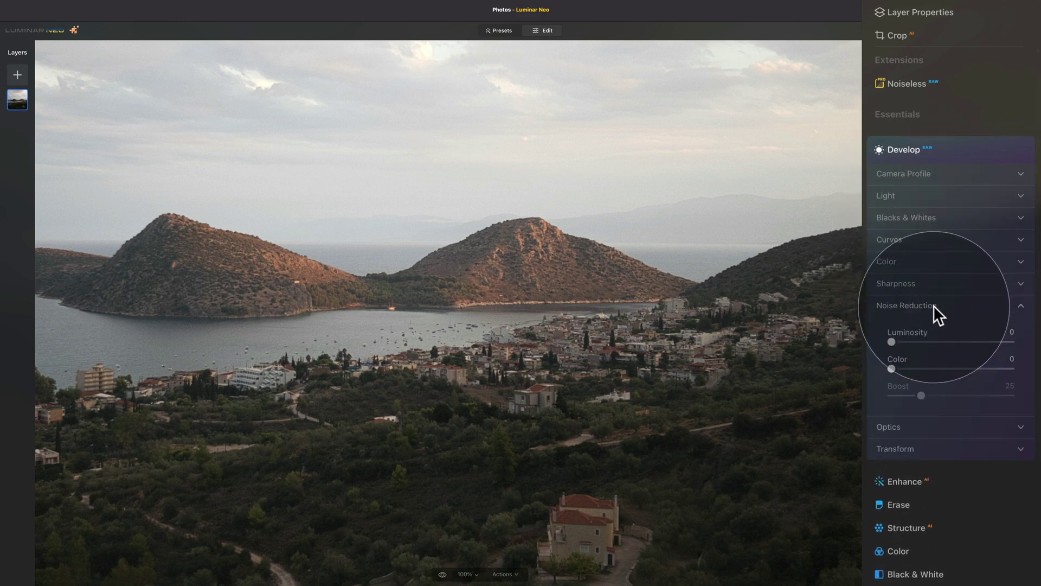
{"action": "left_click", "coordinate": [924, 281]}
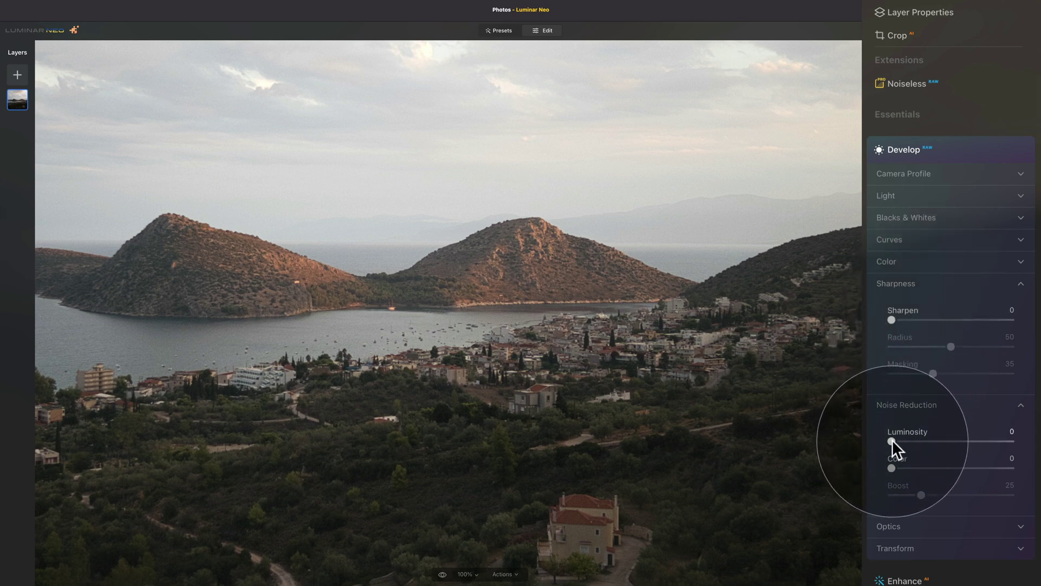
{"action": "left_click_drag", "start_coordinate": [892, 440], "coordinate": [913, 439]}
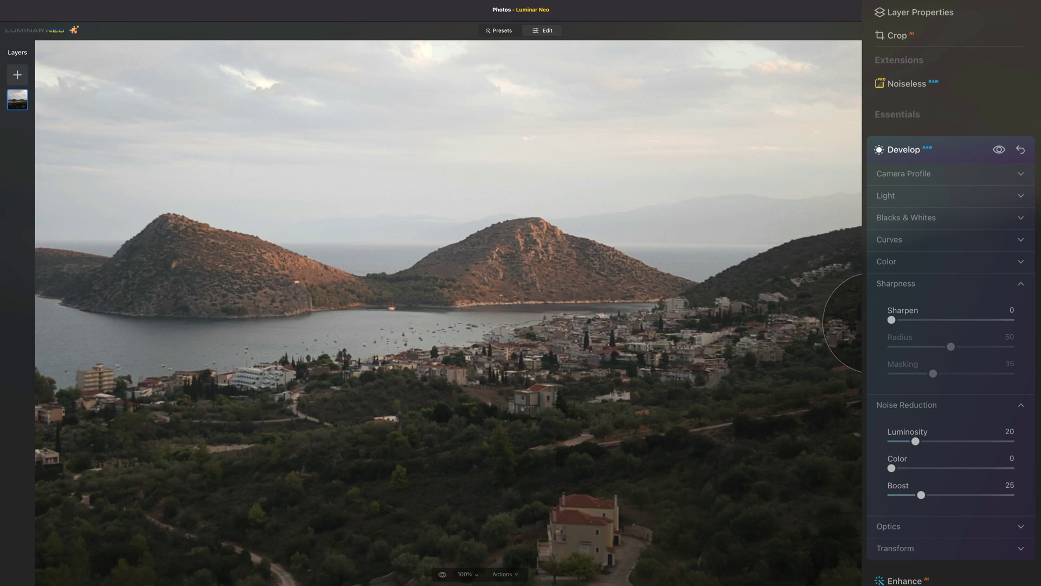
{"action": "left_click_drag", "start_coordinate": [918, 442], "coordinate": [920, 442]}
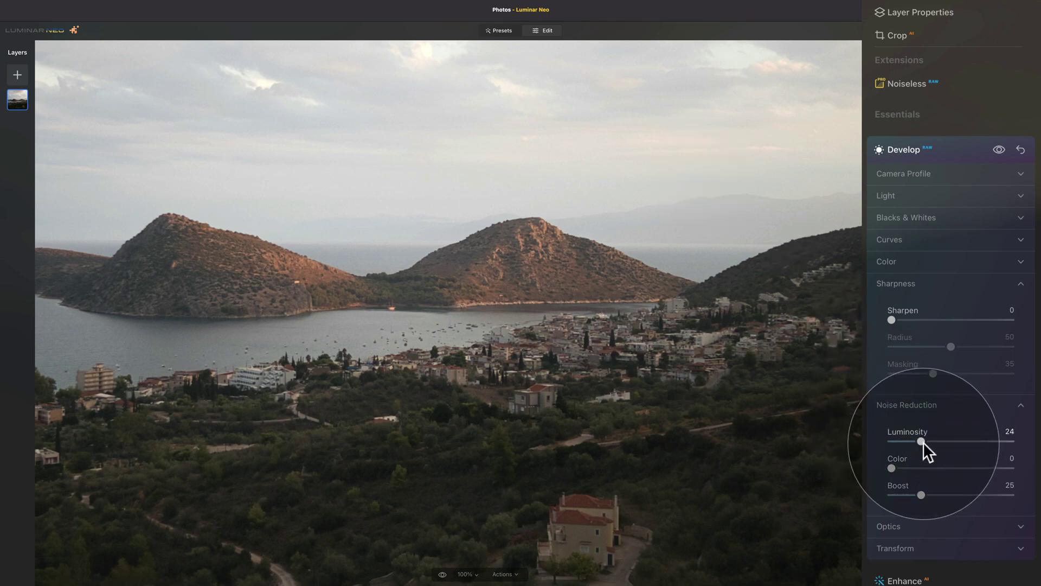
{"action": "left_click", "coordinate": [924, 442]}
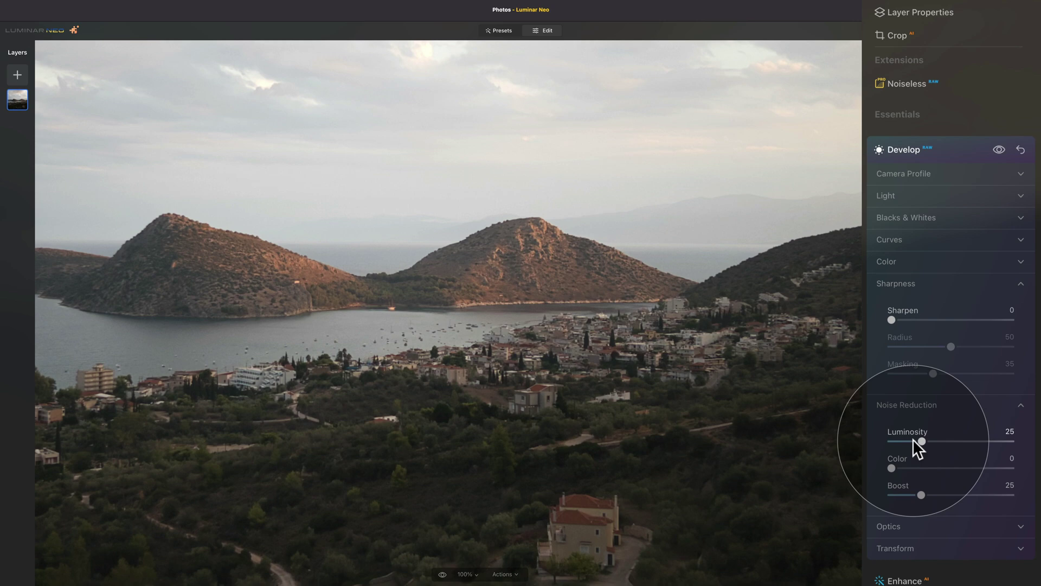
{"action": "left_click", "coordinate": [908, 405]}
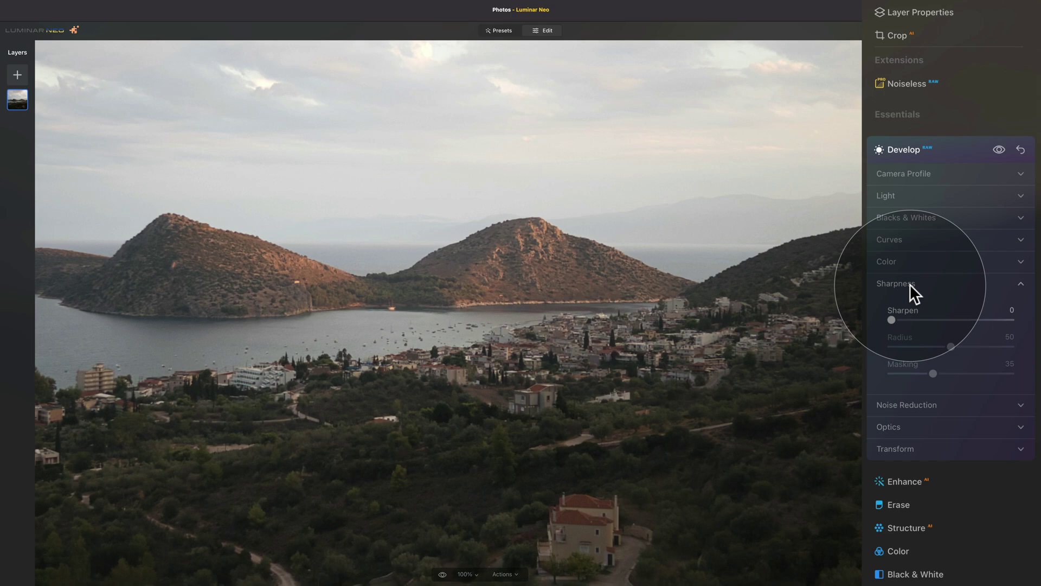
- Set Sharpness to Sharpen 75 and Masking 75, zooming in to check detail
{"action": "left_click", "coordinate": [925, 399]}
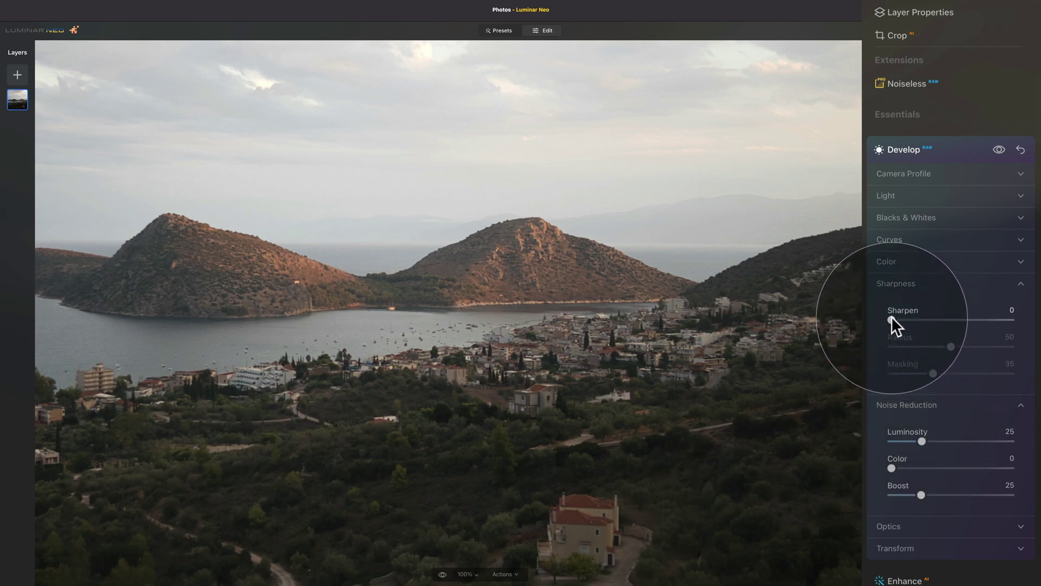
{"action": "left_click_drag", "start_coordinate": [892, 316], "coordinate": [989, 326]}
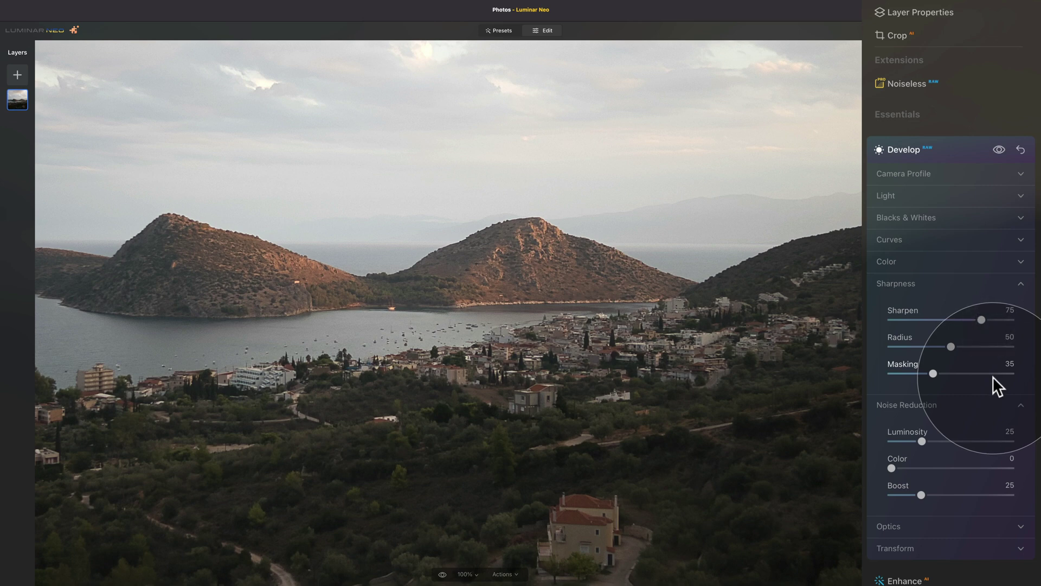
{"action": "left_click", "coordinate": [922, 405]}
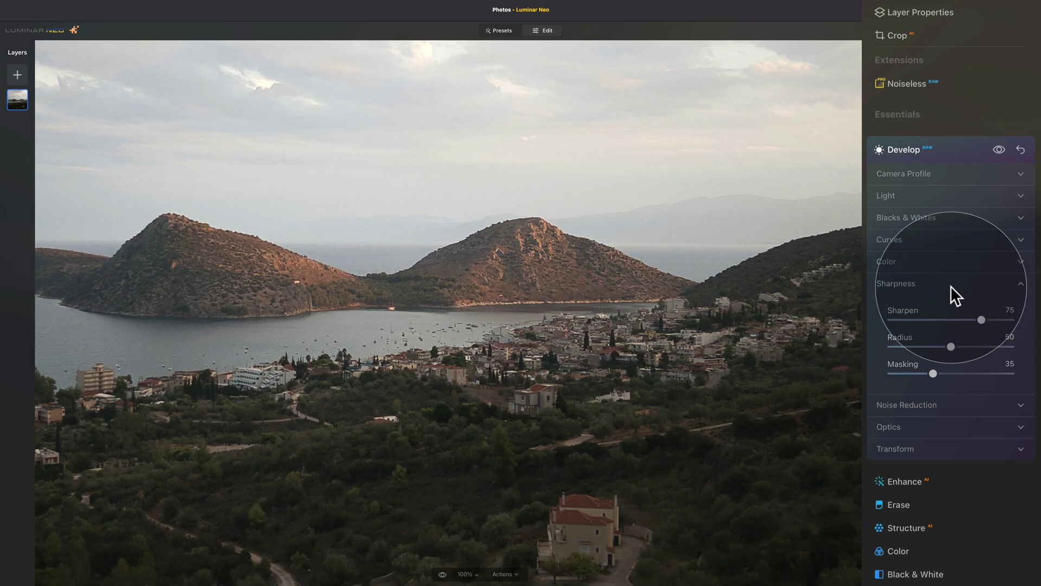
{"action": "left_click_drag", "start_coordinate": [416, 214], "coordinate": [480, 234]}
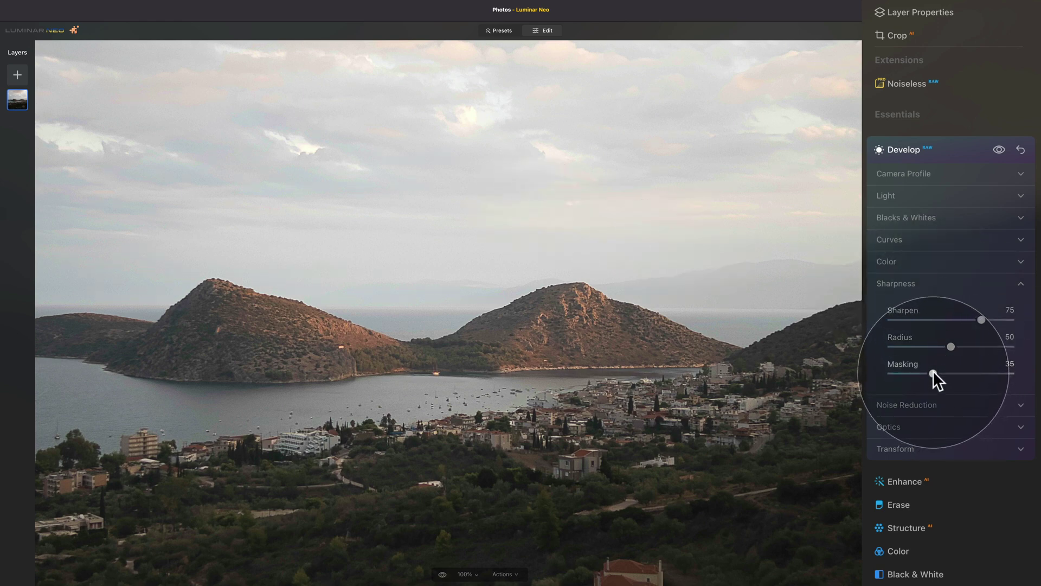
{"action": "left_click_drag", "start_coordinate": [933, 372], "coordinate": [989, 373]}
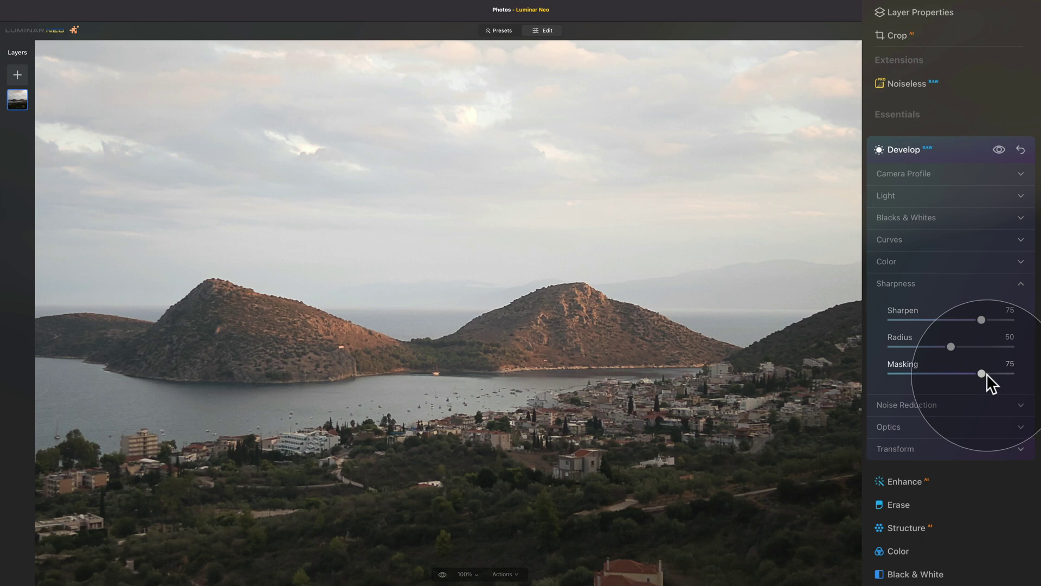
- Fit the photo to screen and set Highlights -90, Shadows 10 and Exposure 0.34
{"action": "left_click", "coordinate": [922, 284]}
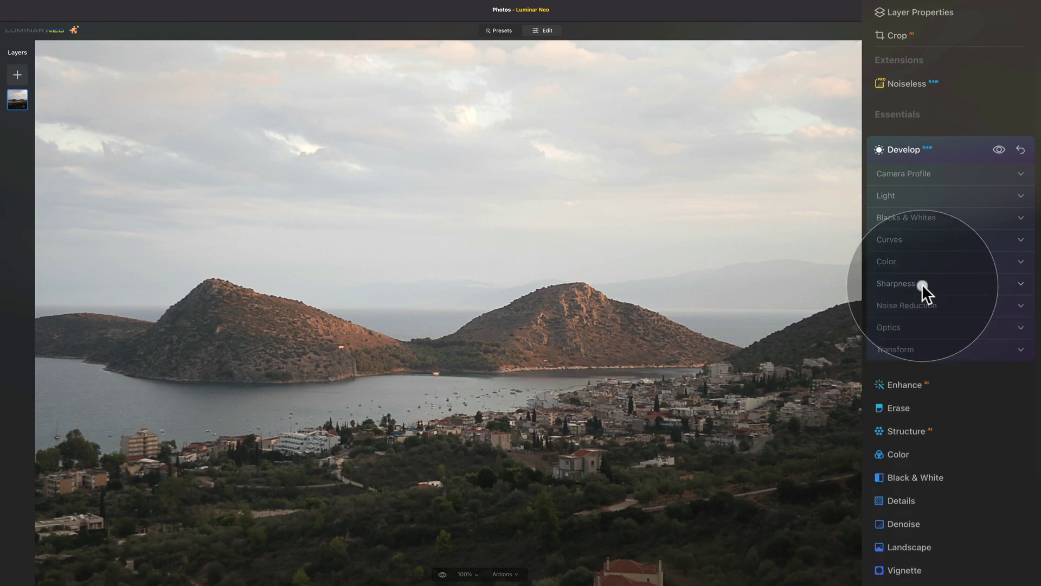
{"action": "left_click", "coordinate": [914, 197]}
{"action": "left_click", "coordinate": [938, 344]}
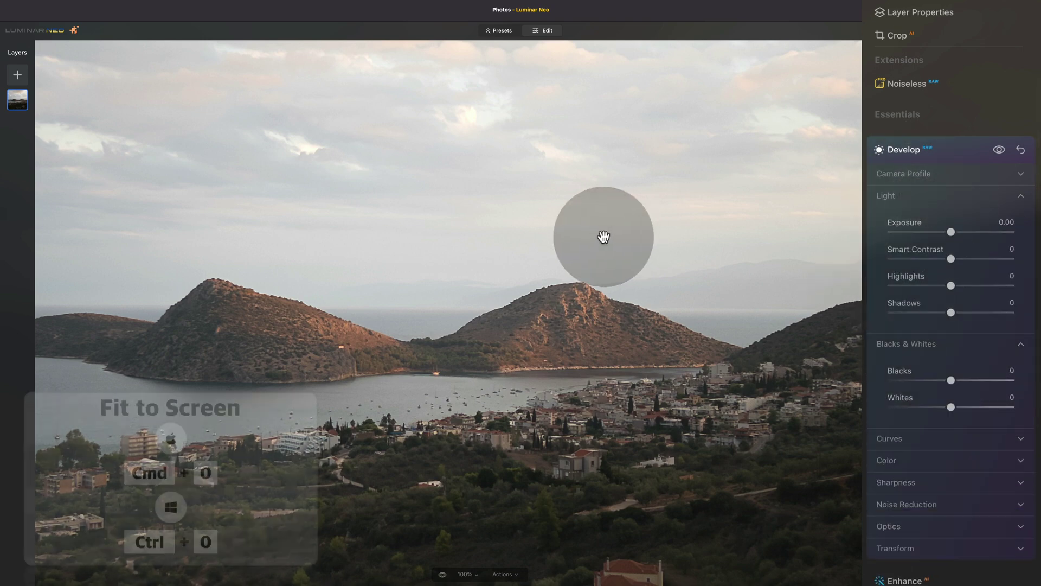
{"action": "key", "text": "ctrl+0"}
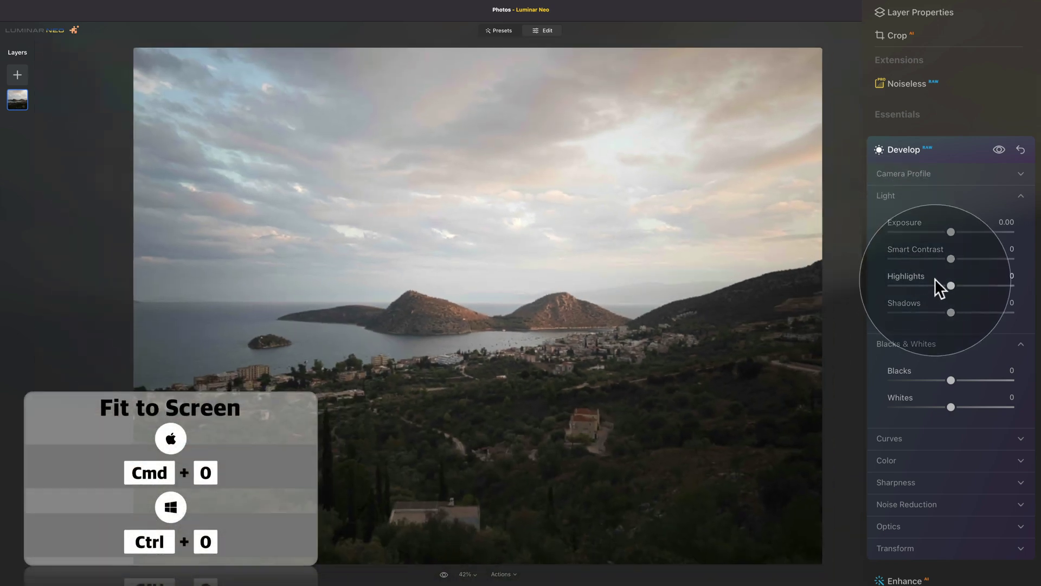
{"action": "left_click_drag", "start_coordinate": [950, 284], "coordinate": [894, 285]}
{"action": "left_click", "coordinate": [952, 313]}
{"action": "left_click_drag", "start_coordinate": [952, 311], "coordinate": [958, 311]}
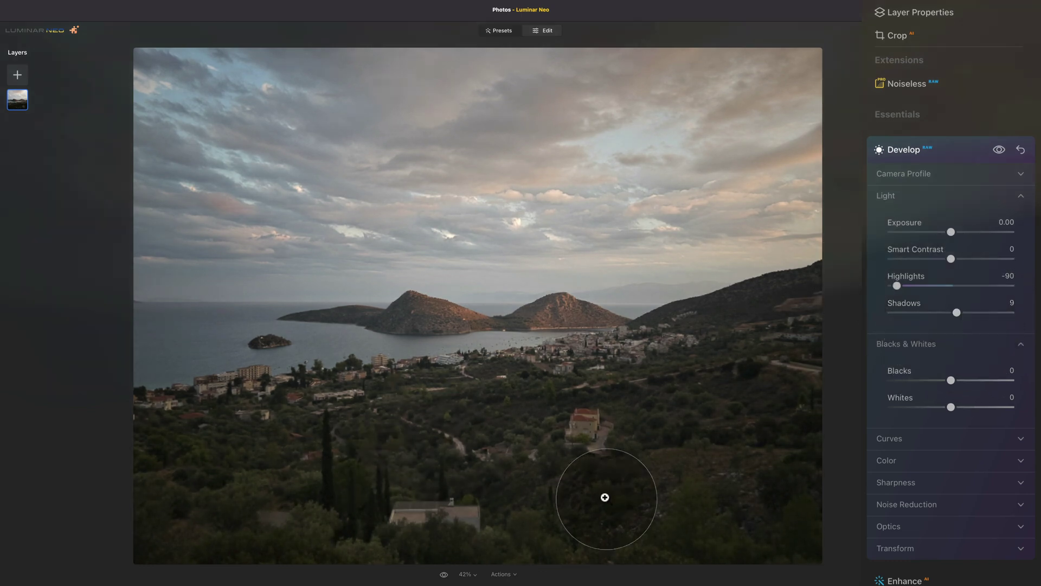
{"action": "left_click", "coordinate": [957, 311]}
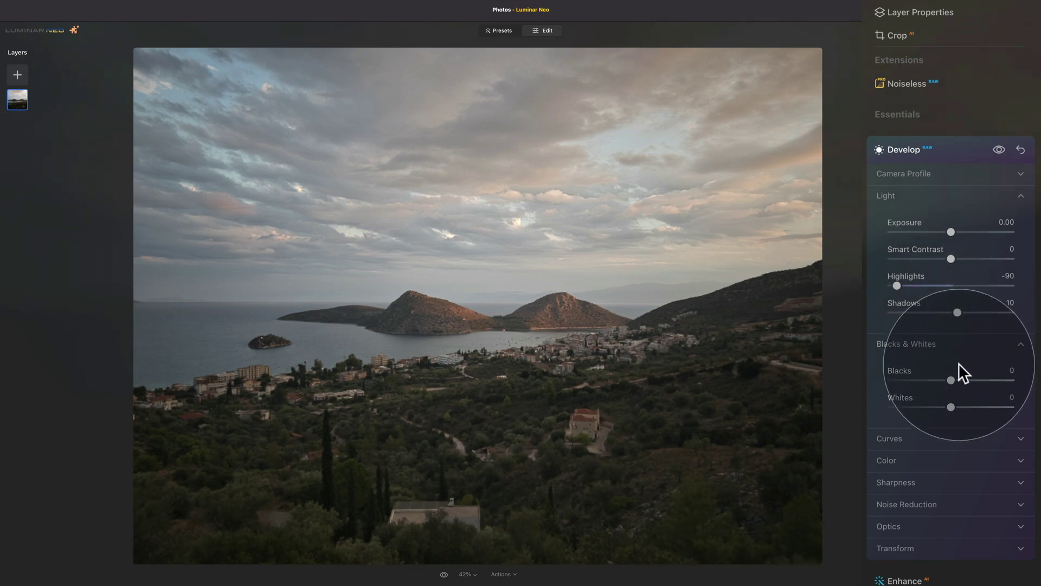
{"action": "scroll", "coordinate": [959, 373], "scroll_direction": "up", "scroll_amount": 1}
{"action": "scroll", "coordinate": [959, 380], "scroll_direction": "up", "scroll_amount": 2}
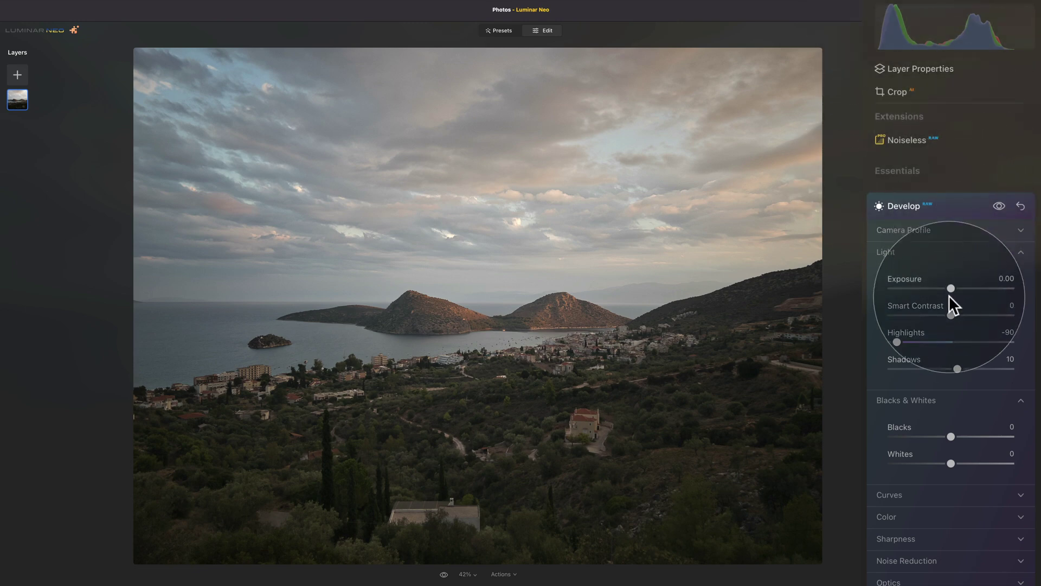
{"action": "left_click_drag", "start_coordinate": [952, 288], "coordinate": [956, 288]}
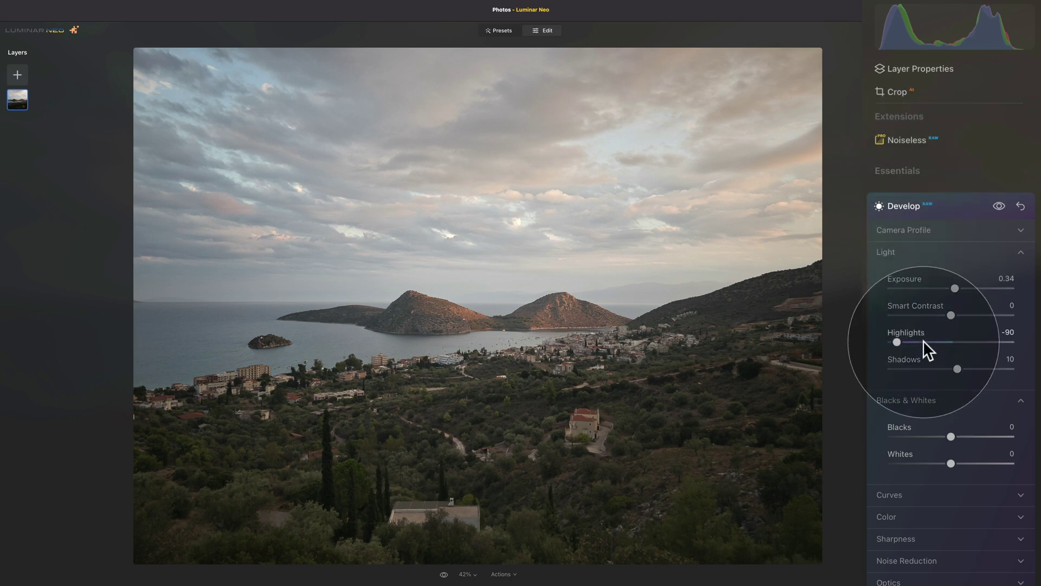
- With clipping warnings on, set Blacks to -20 and Smart Contrast to 15
{"action": "key", "text": "j"}
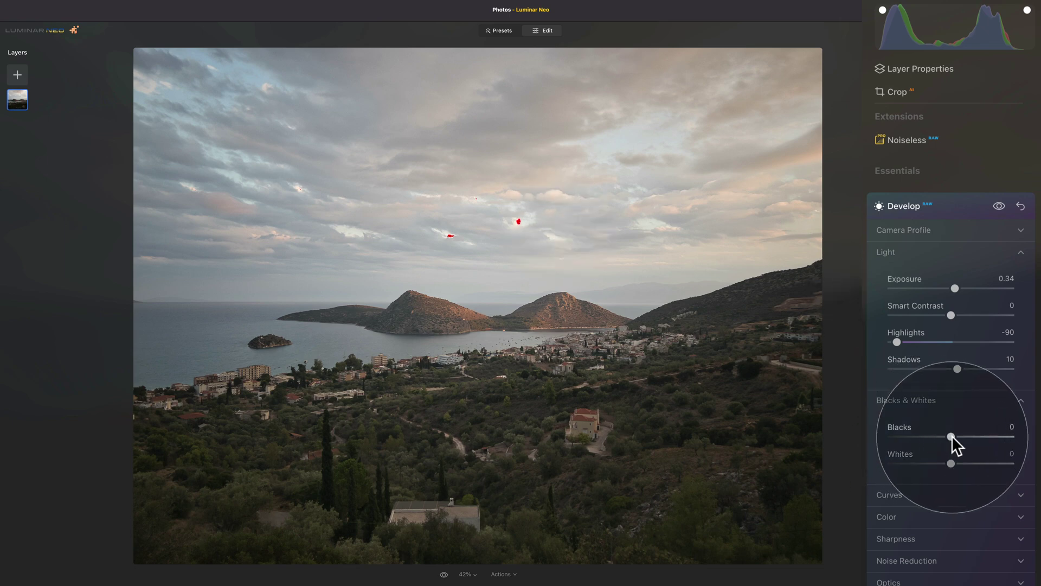
{"action": "left_click_drag", "start_coordinate": [952, 437], "coordinate": [938, 437]}
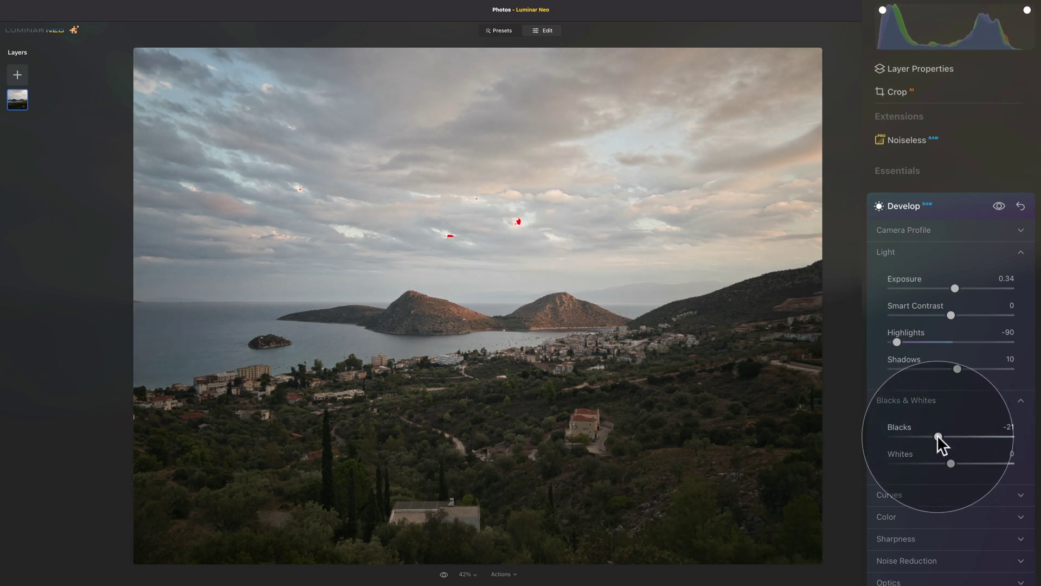
{"action": "left_click", "coordinate": [937, 435]}
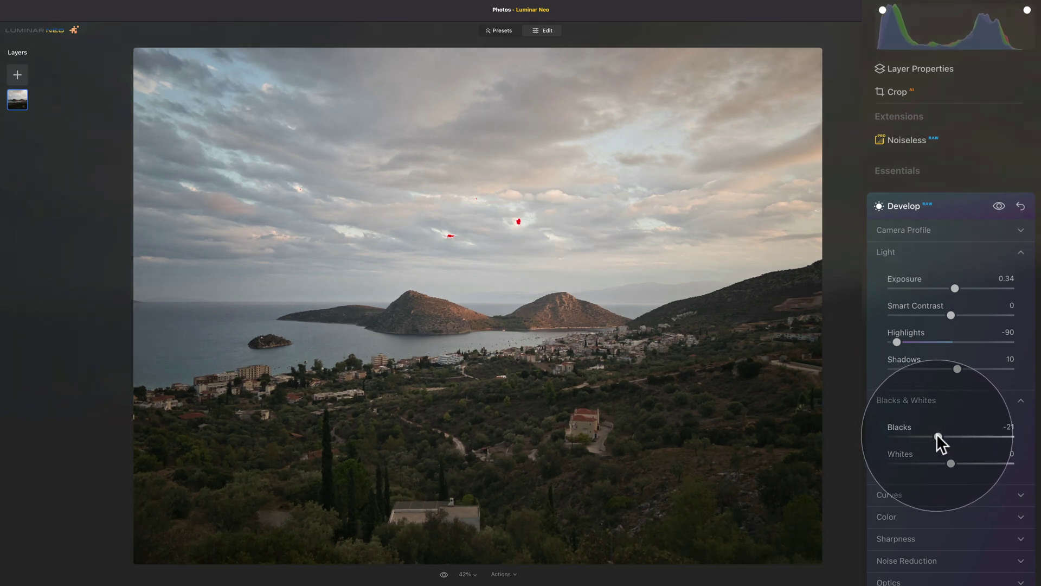
{"action": "left_click_drag", "start_coordinate": [936, 433], "coordinate": [957, 463]}
{"action": "left_click", "coordinate": [928, 400]}
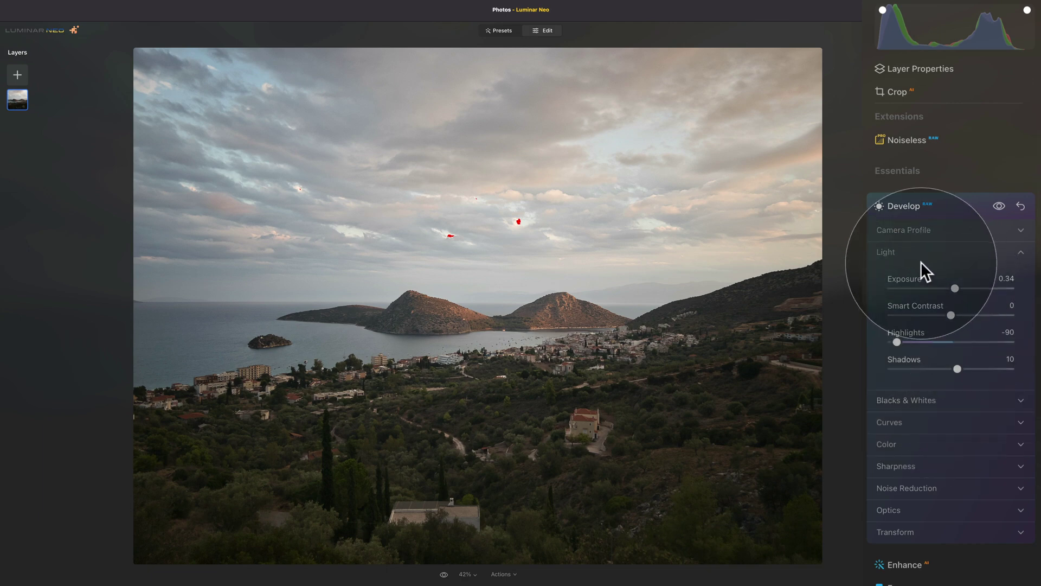
{"action": "left_click_drag", "start_coordinate": [954, 315], "coordinate": [962, 315]}
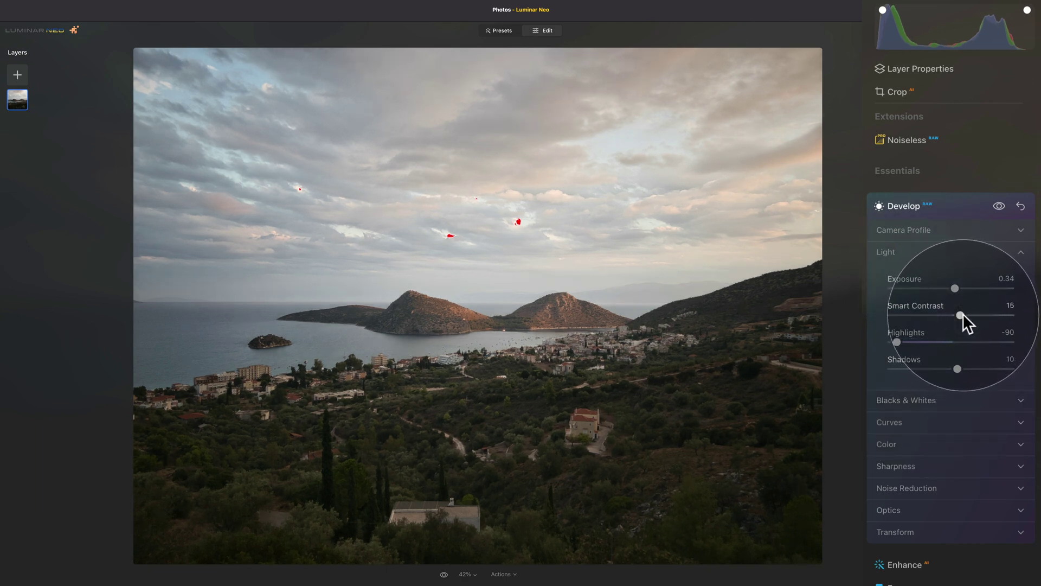
- Try Daylight and Cloudy white balance, then set Temperature 6334 and Vibrance 15 in Color
{"action": "left_click", "coordinate": [917, 247]}
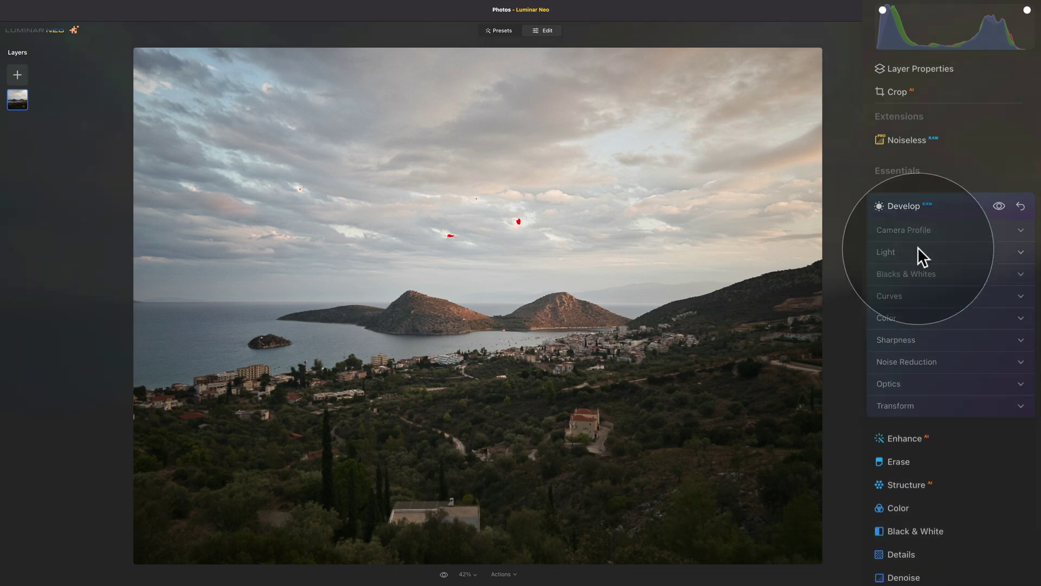
{"action": "left_click", "coordinate": [922, 320]}
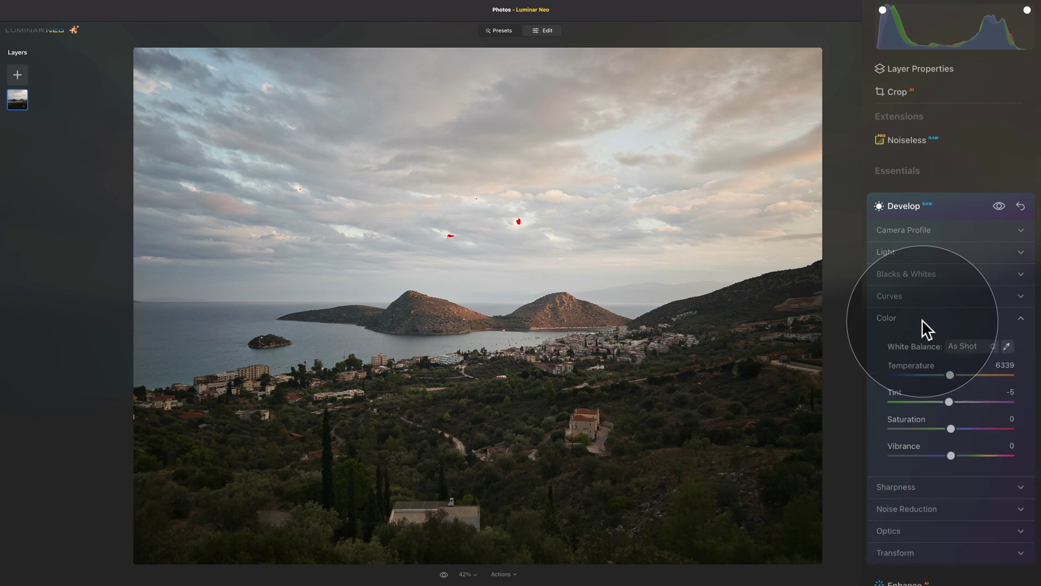
{"action": "left_click", "coordinate": [966, 347]}
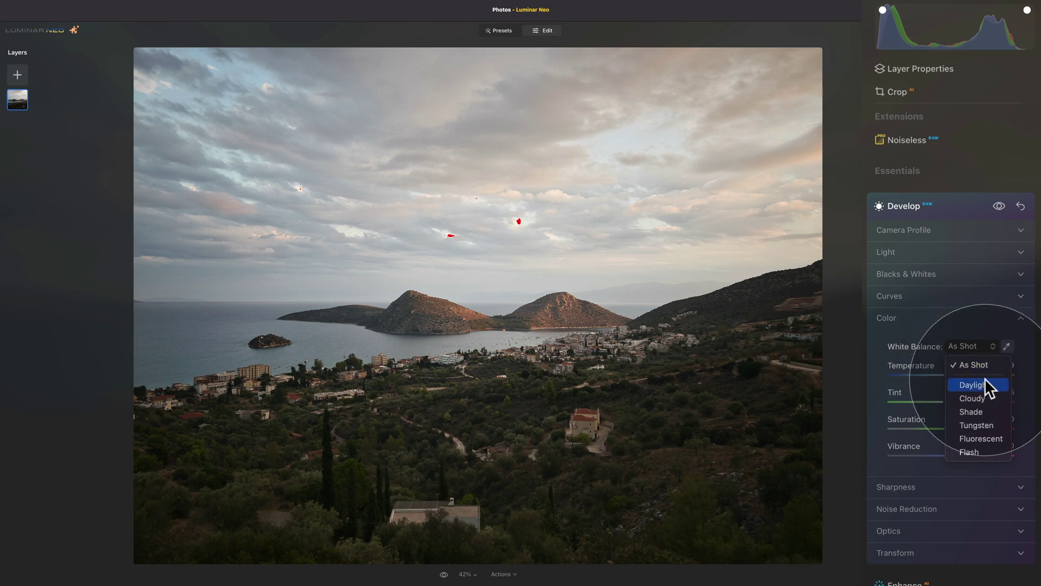
{"action": "left_click", "coordinate": [985, 381]}
{"action": "left_click", "coordinate": [974, 345]}
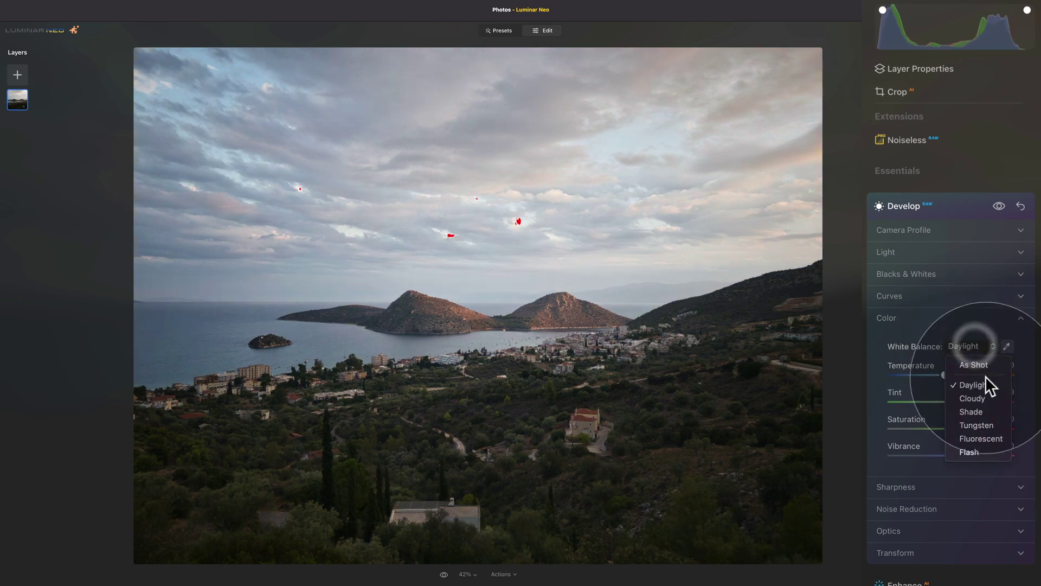
{"action": "left_click", "coordinate": [983, 395]}
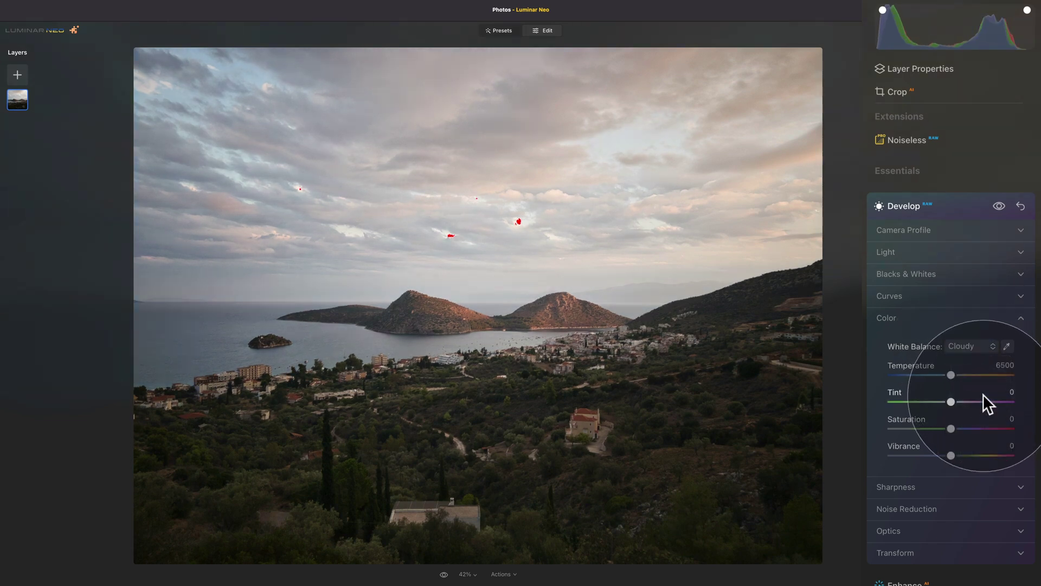
{"action": "left_click", "coordinate": [974, 345]}
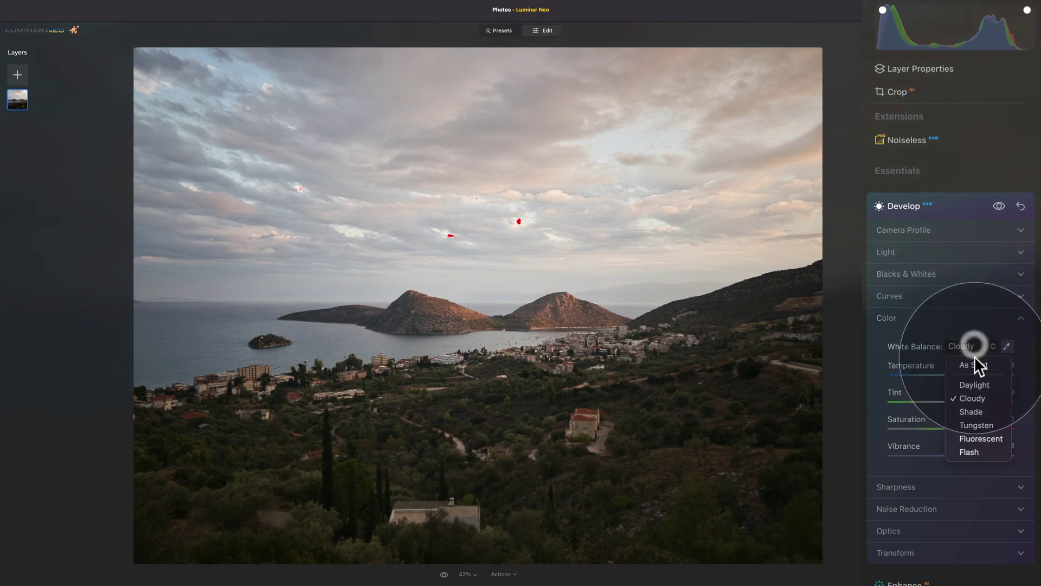
{"action": "left_click", "coordinate": [976, 385]}
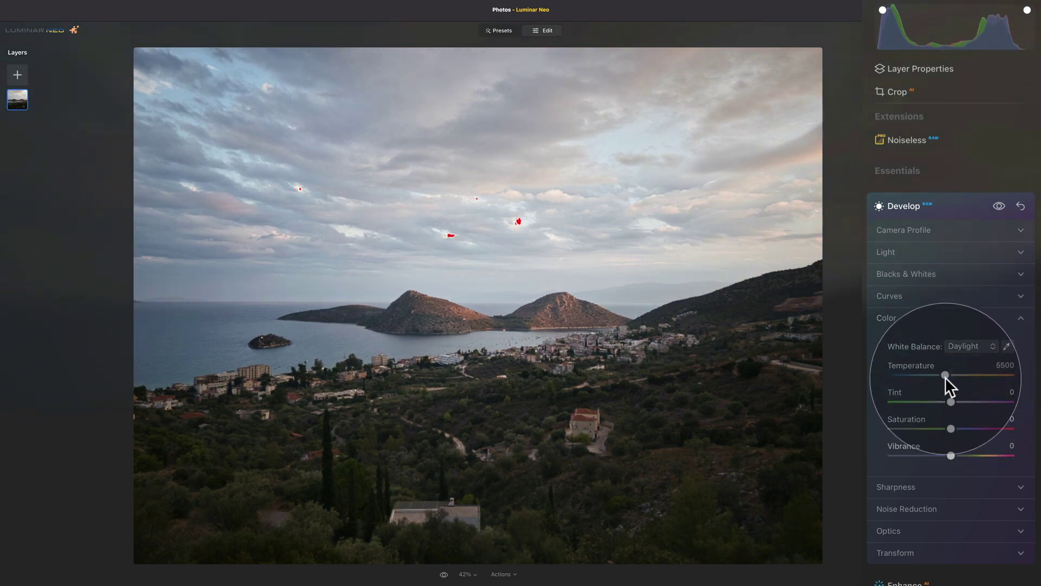
{"action": "left_click_drag", "start_coordinate": [945, 374], "coordinate": [950, 374]}
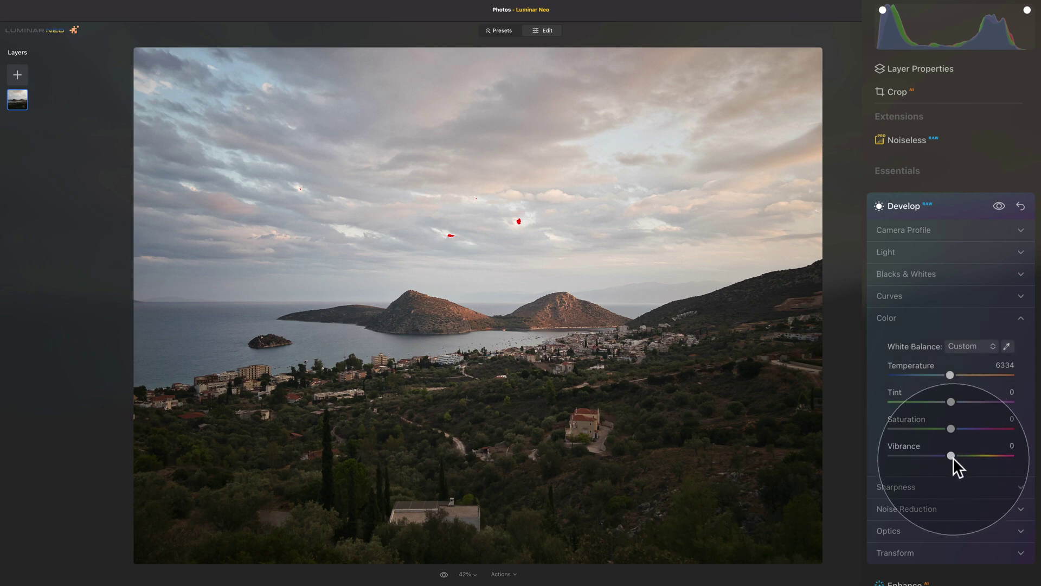
{"action": "left_click_drag", "start_coordinate": [951, 455], "coordinate": [961, 453]}
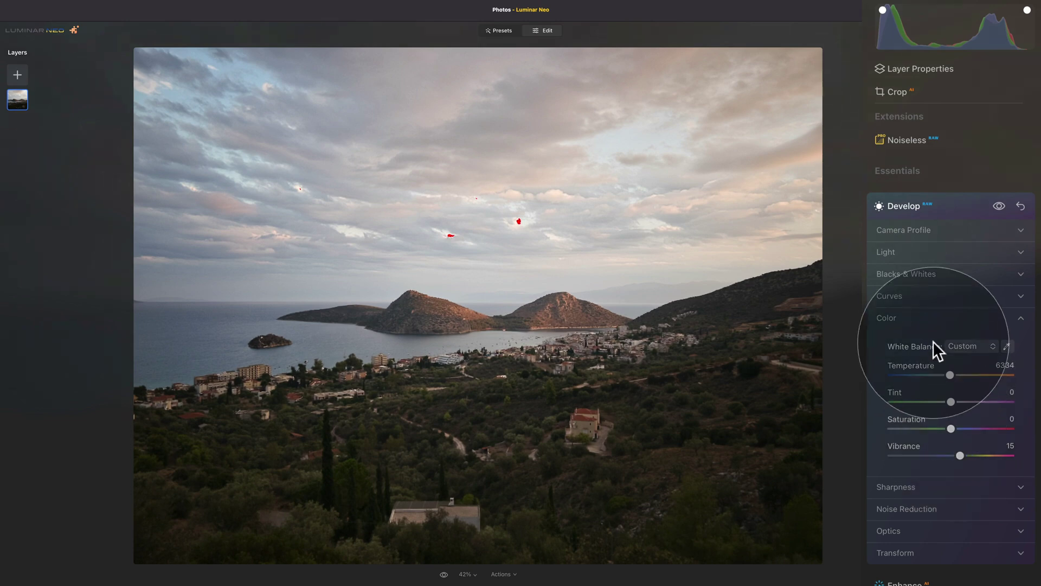
{"action": "left_click", "coordinate": [926, 317]}
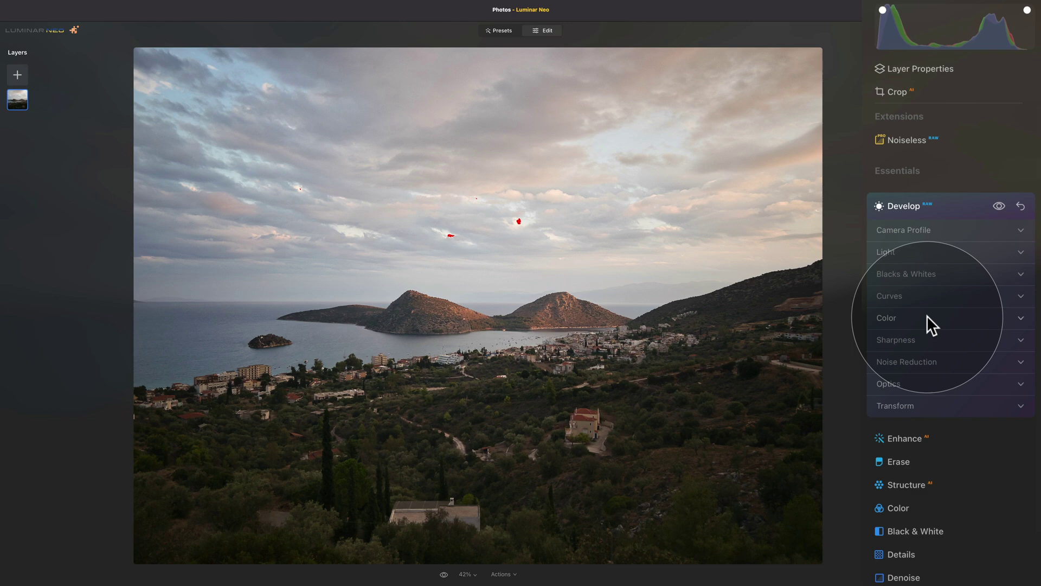
- Hide clipping warnings and in Enhance set Sky Enhancer to 40 and Accent to 10
{"action": "key", "text": "j"}
{"action": "left_click", "coordinate": [935, 204]}
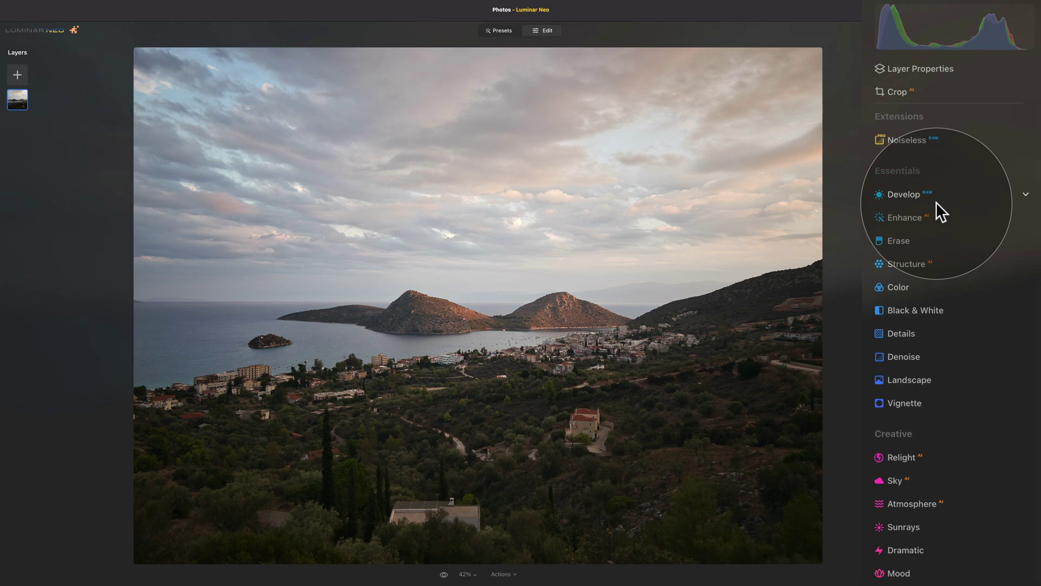
{"action": "left_click", "coordinate": [936, 216]}
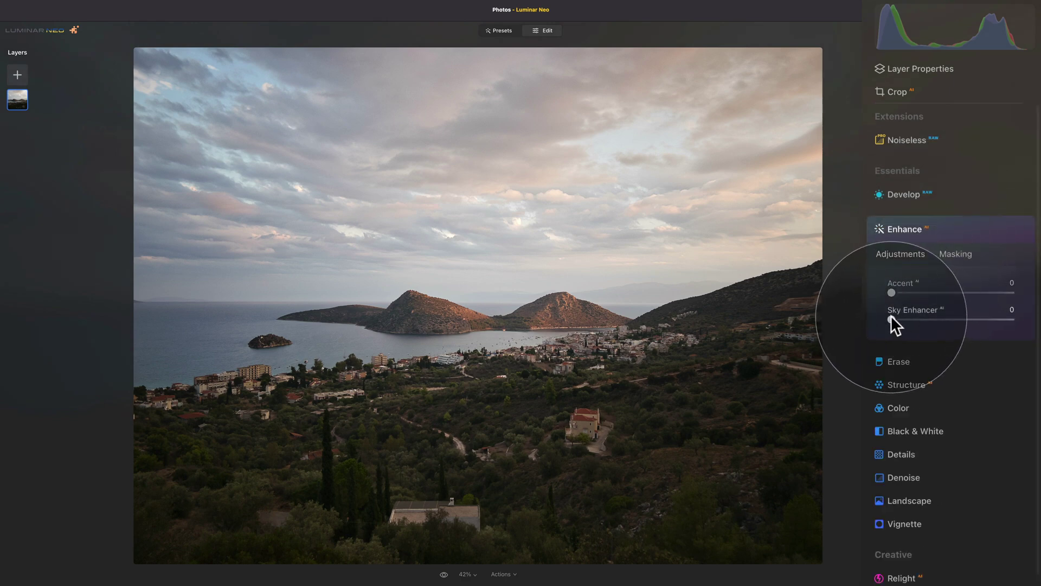
{"action": "left_click_drag", "start_coordinate": [891, 316], "coordinate": [938, 330]}
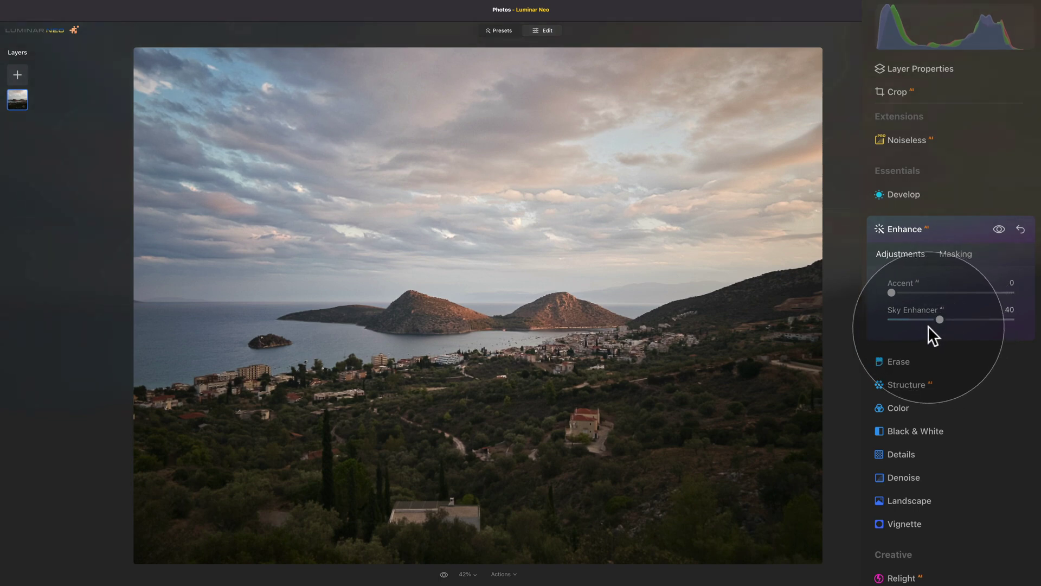
{"action": "mouse_move", "coordinate": [891, 293]}
{"action": "left_mouse_down"}
{"action": "mouse_move", "coordinate": [909, 293]}
{"action": "mouse_move", "coordinate": [899, 292]}
{"action": "left_mouse_up"}
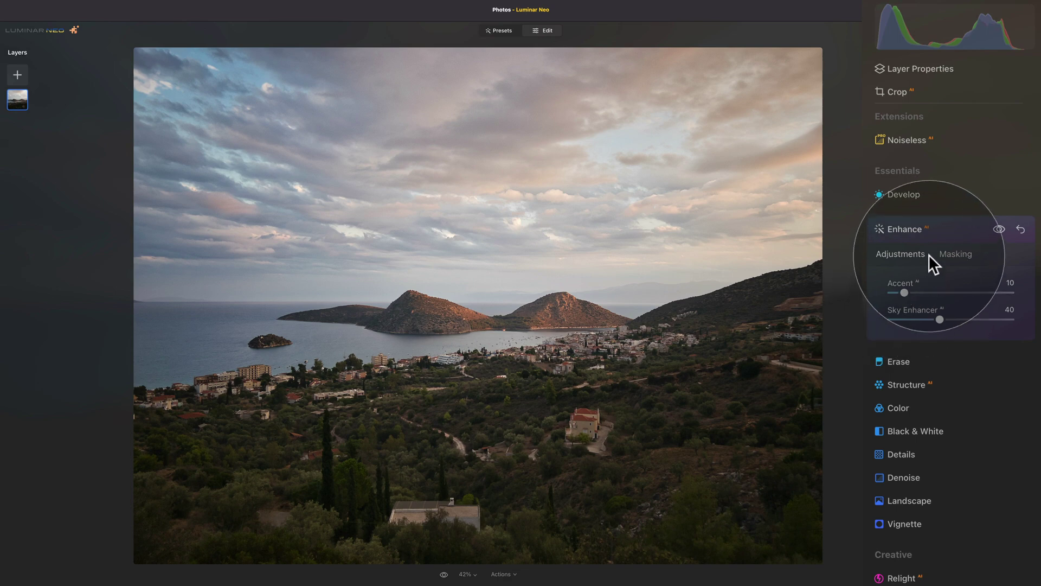
- In Details set Small Details 10, Medium Details 6, and Details Protection and Masking to 75
{"action": "left_click", "coordinate": [925, 230]}
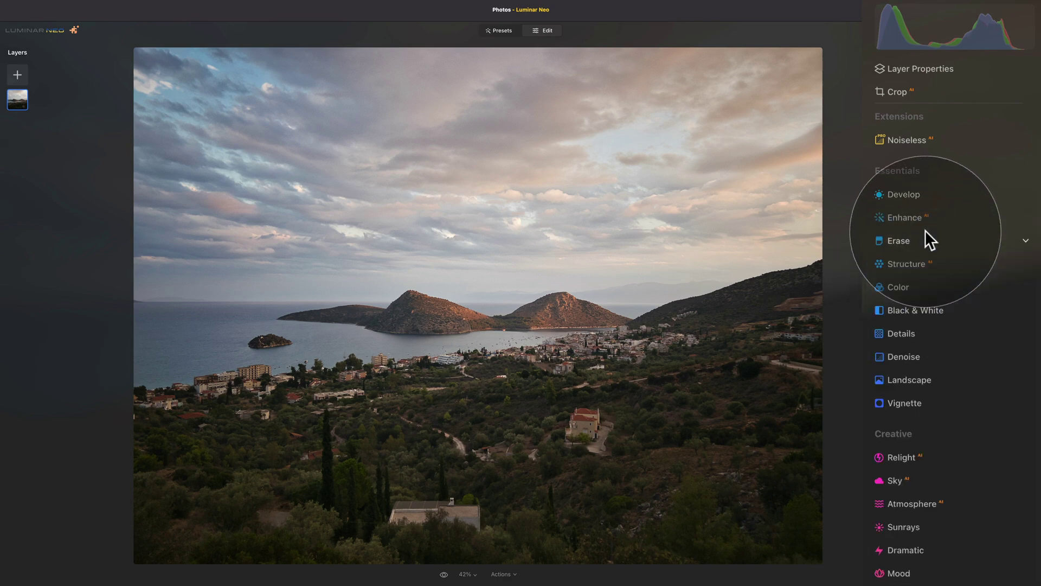
{"action": "left_click", "coordinate": [915, 340]}
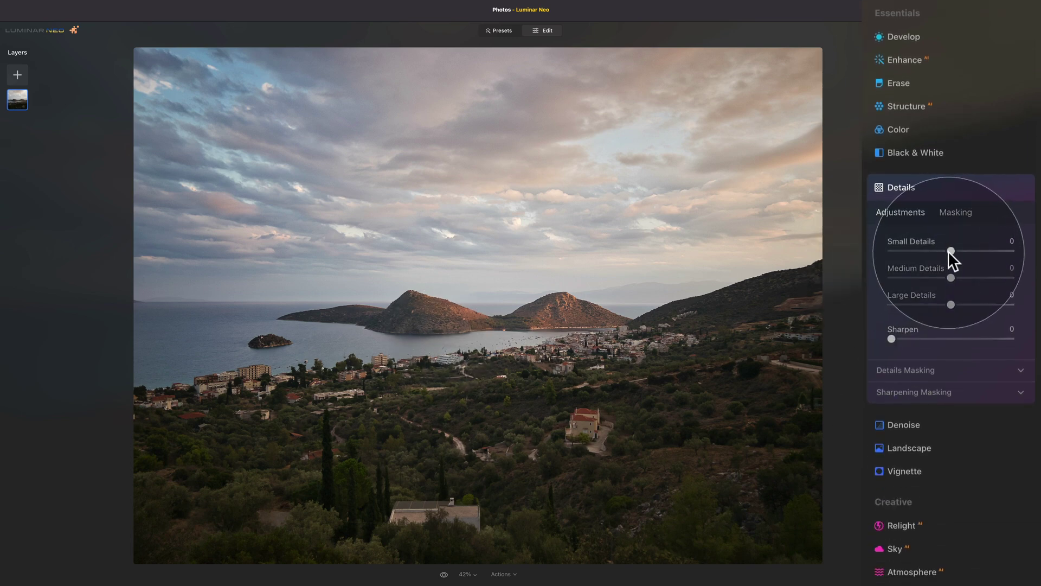
{"action": "left_click_drag", "start_coordinate": [951, 247], "coordinate": [956, 275]}
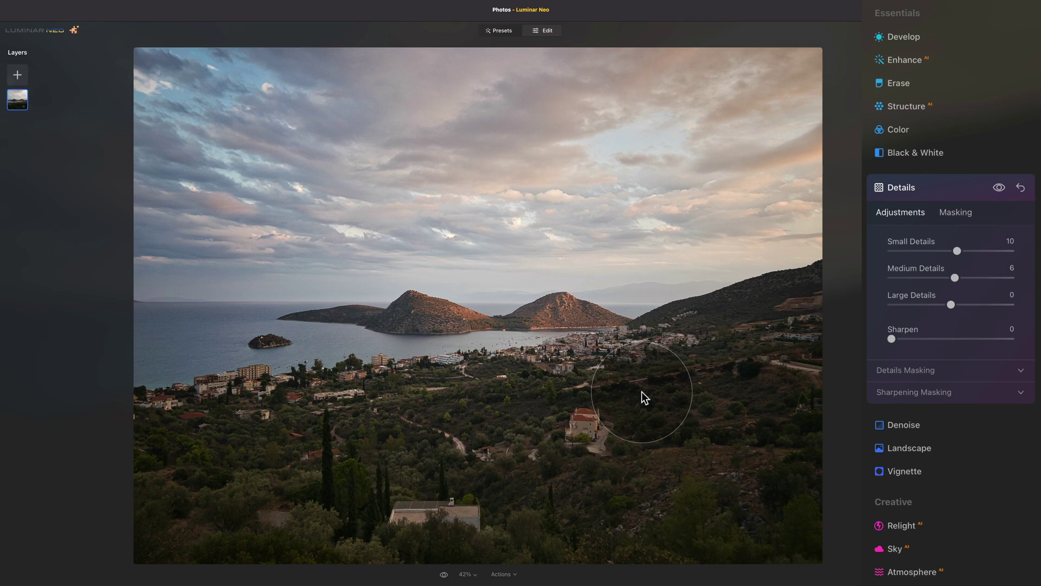
{"action": "left_click", "coordinate": [942, 368]}
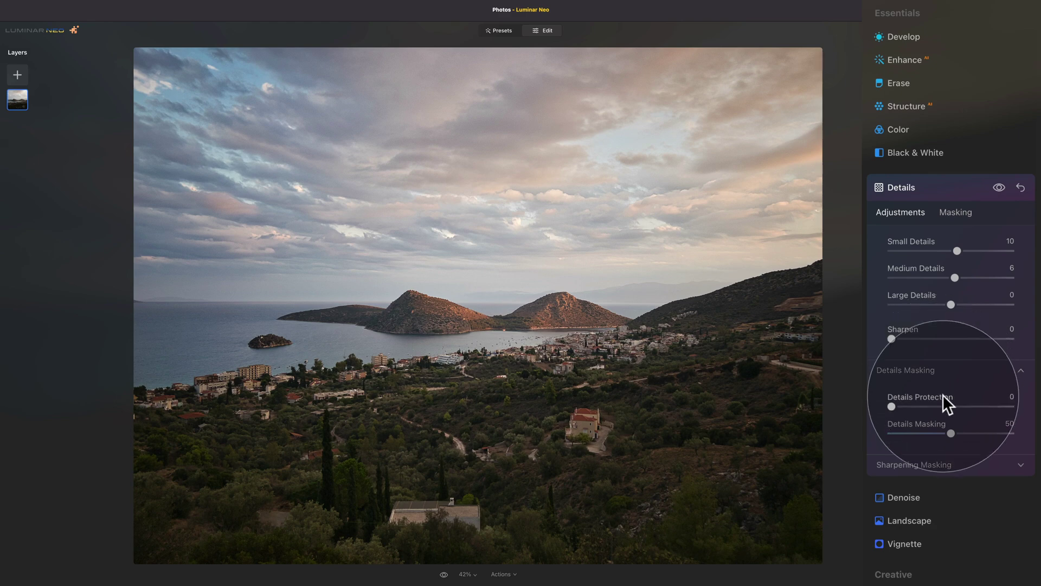
{"action": "left_click_drag", "start_coordinate": [940, 405], "coordinate": [985, 406]}
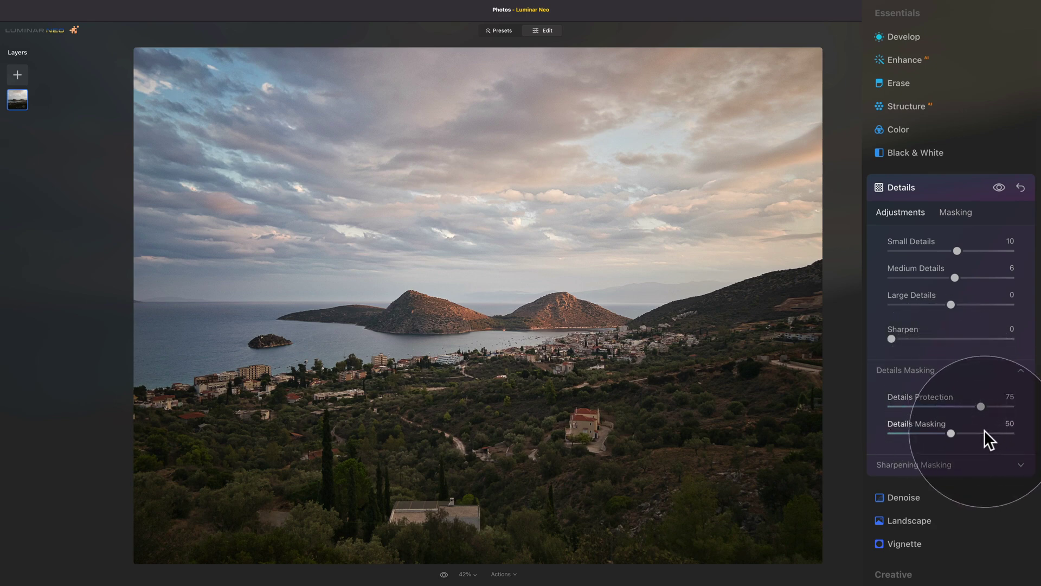
{"action": "left_click", "coordinate": [984, 432]}
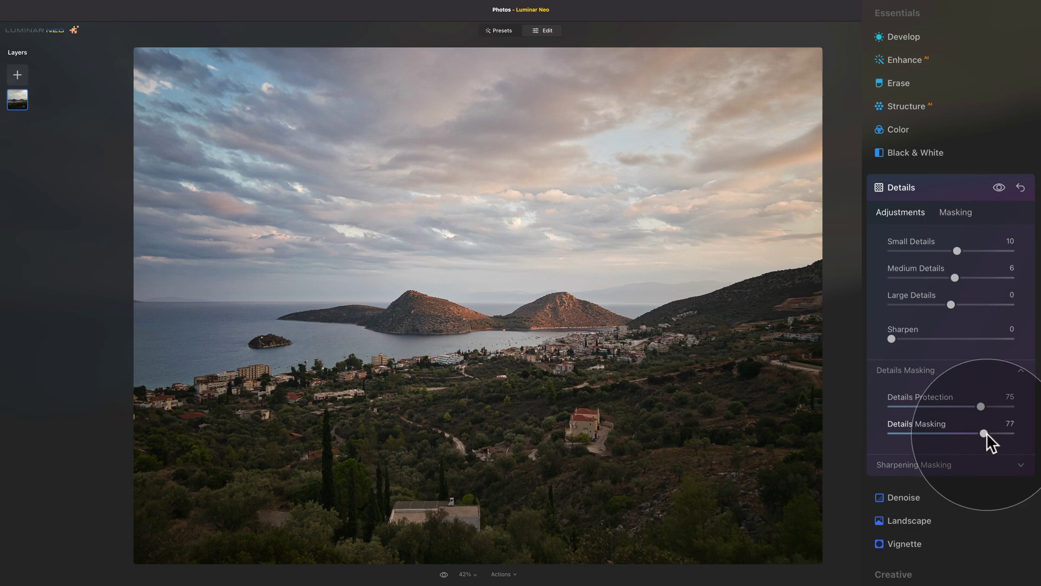
{"action": "left_click_drag", "start_coordinate": [985, 433], "coordinate": [984, 433]}
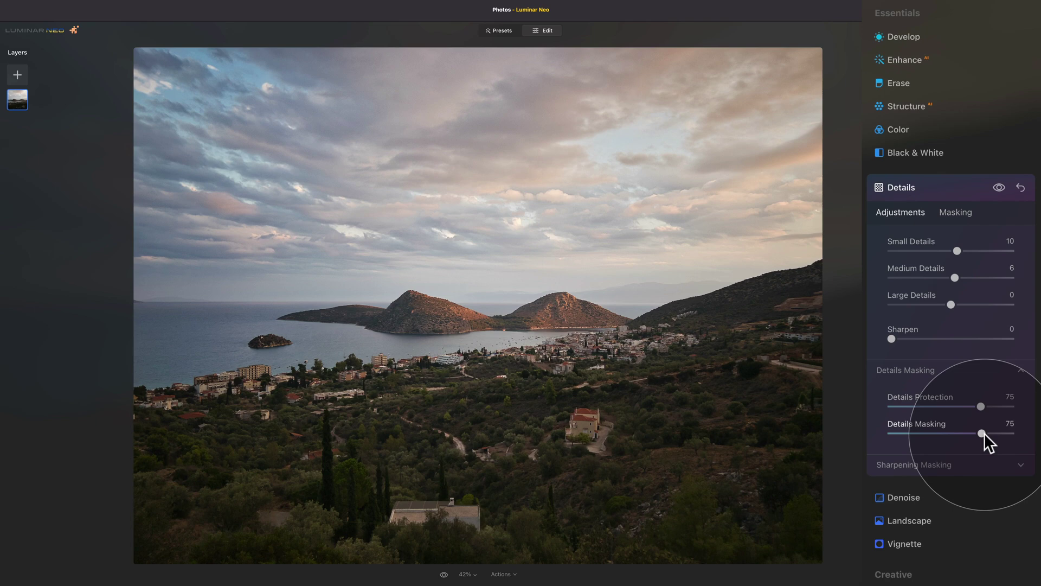
{"action": "left_click", "coordinate": [916, 186]}
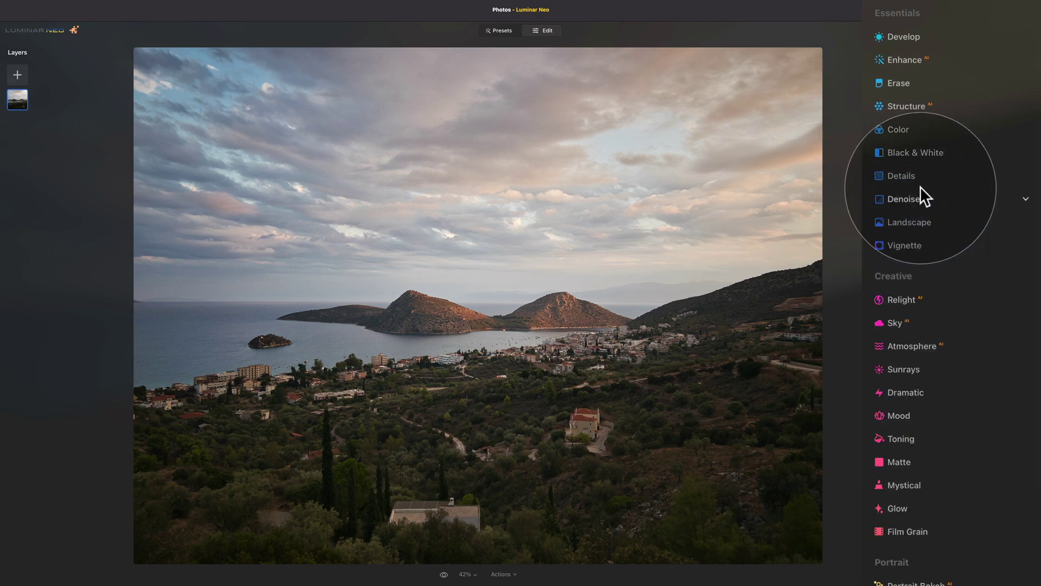
- Set Landscape Dehaze 10, Golden Hour 19 and Foliage Enhancer 5, then check before/after
{"action": "left_click", "coordinate": [930, 219]}
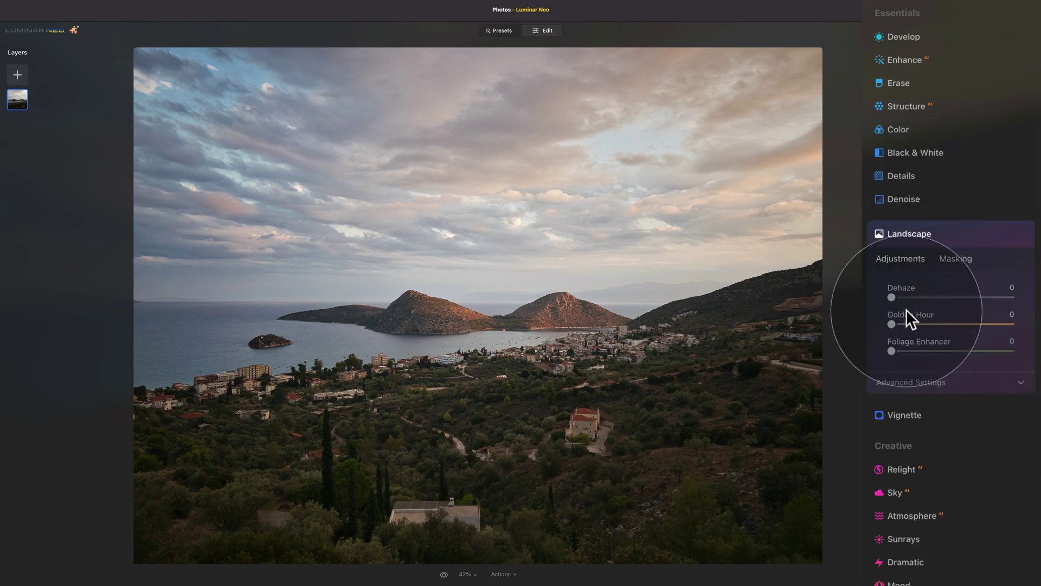
{"action": "left_click_drag", "start_coordinate": [908, 322], "coordinate": [914, 302]}
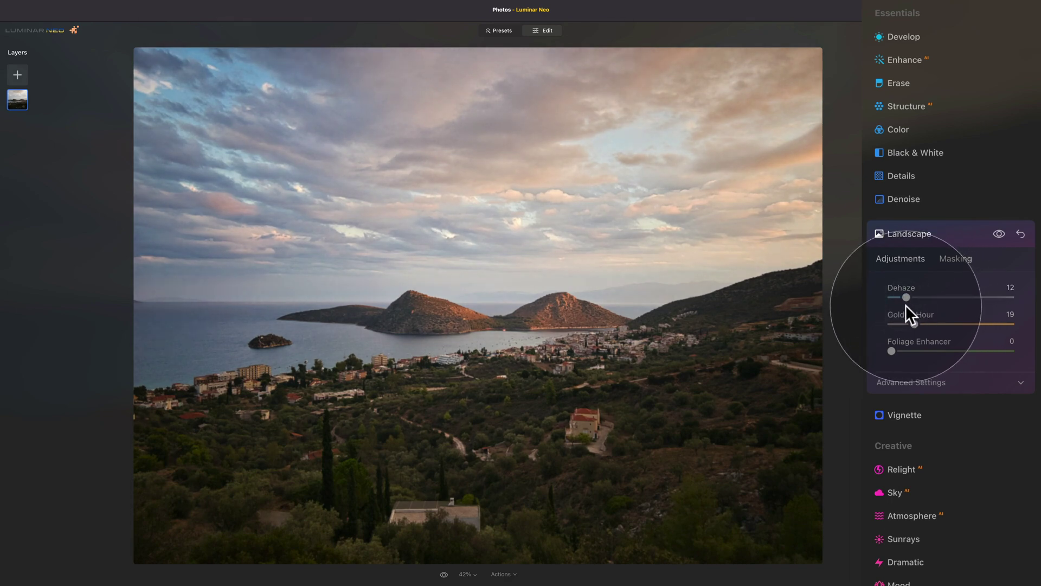
{"action": "left_click_drag", "start_coordinate": [905, 297], "coordinate": [904, 296]}
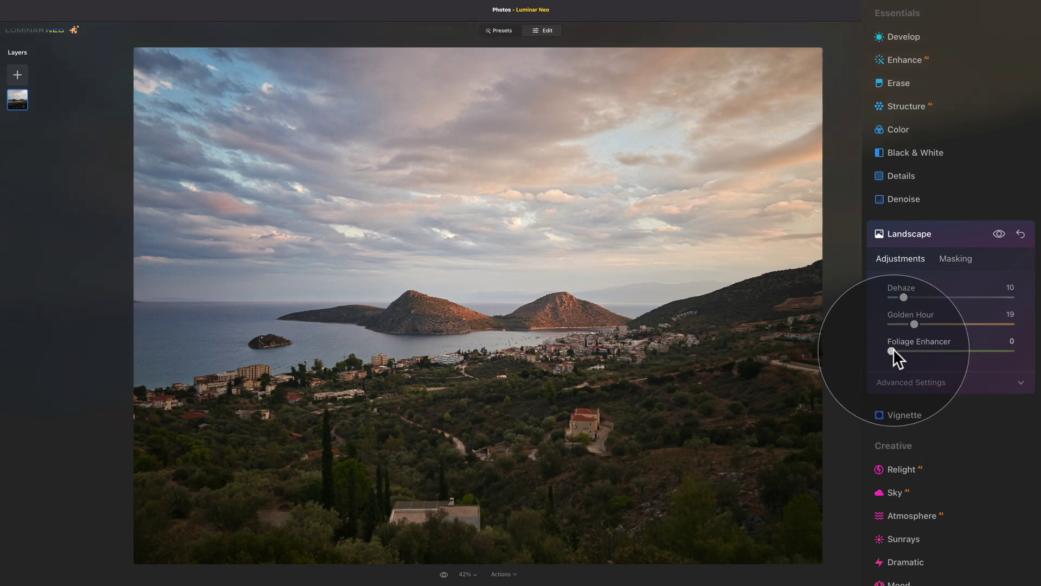
{"action": "left_click_drag", "start_coordinate": [891, 350], "coordinate": [900, 350]}
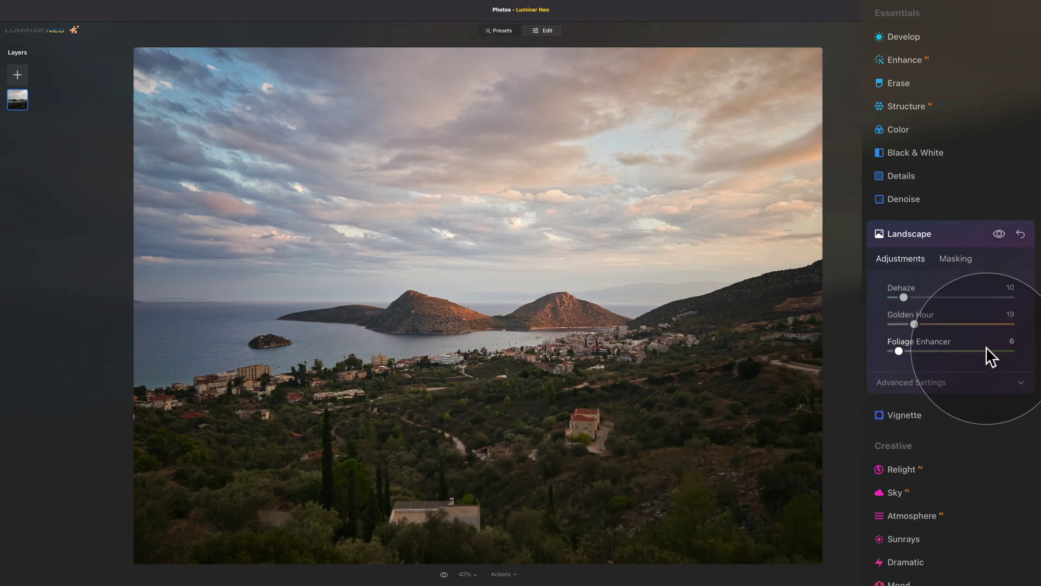
{"action": "left_click_drag", "start_coordinate": [898, 351], "coordinate": [897, 351]}
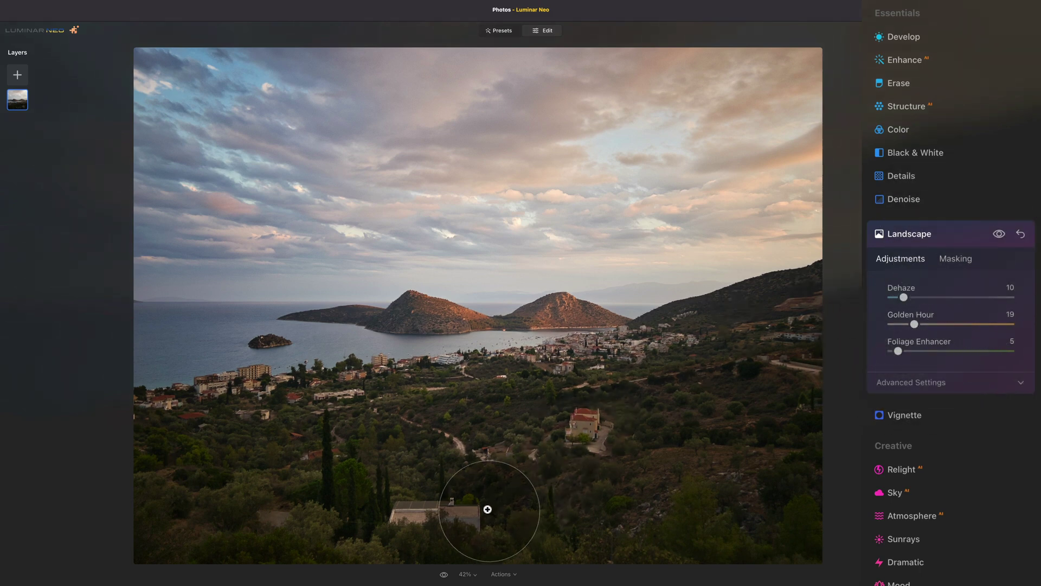
{"action": "left_click", "coordinate": [443, 575]}
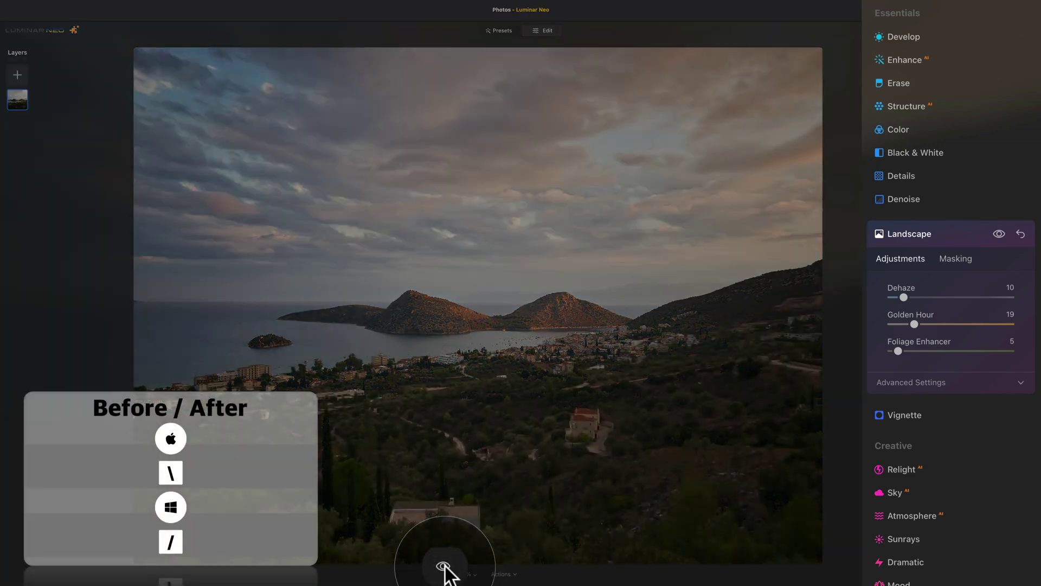
{"action": "left_click", "coordinate": [443, 569]}
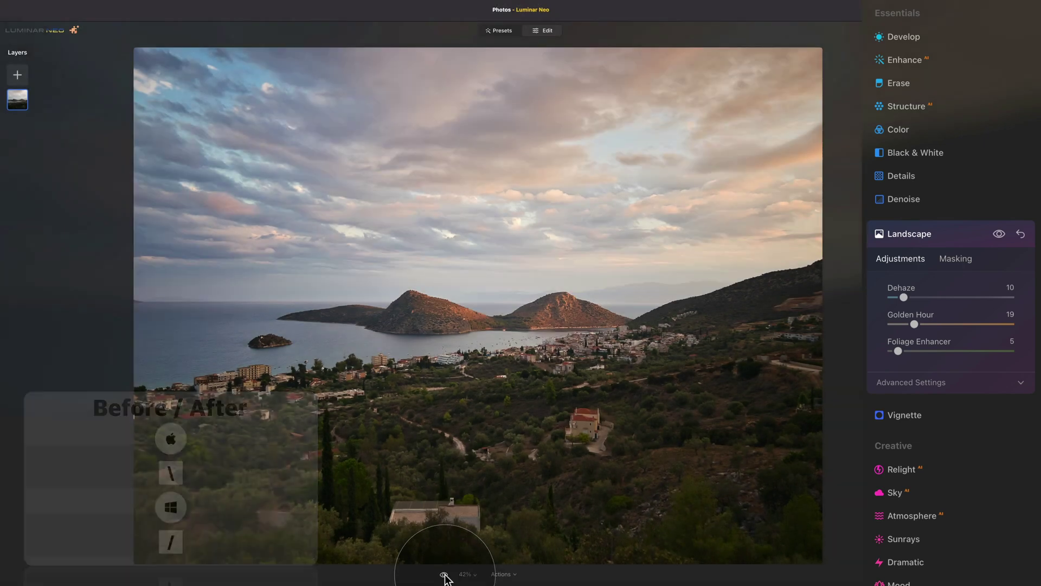
- Apply the Mystical effect at Amount 20, keeping Shadows 25 and Smoothness 0
{"action": "left_click", "coordinate": [949, 234]}
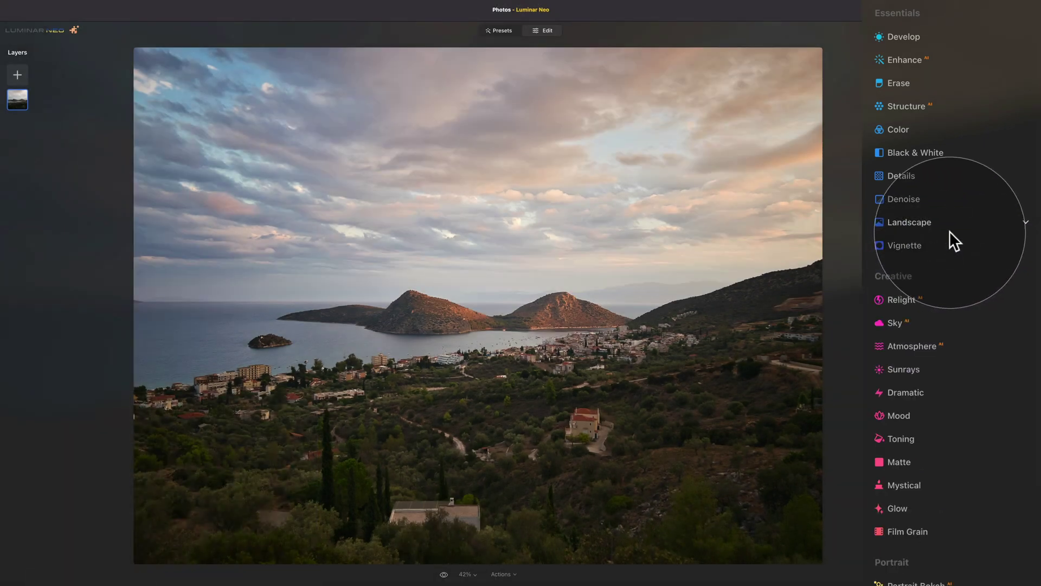
{"action": "scroll", "coordinate": [949, 217], "scroll_direction": "down", "scroll_amount": 2}
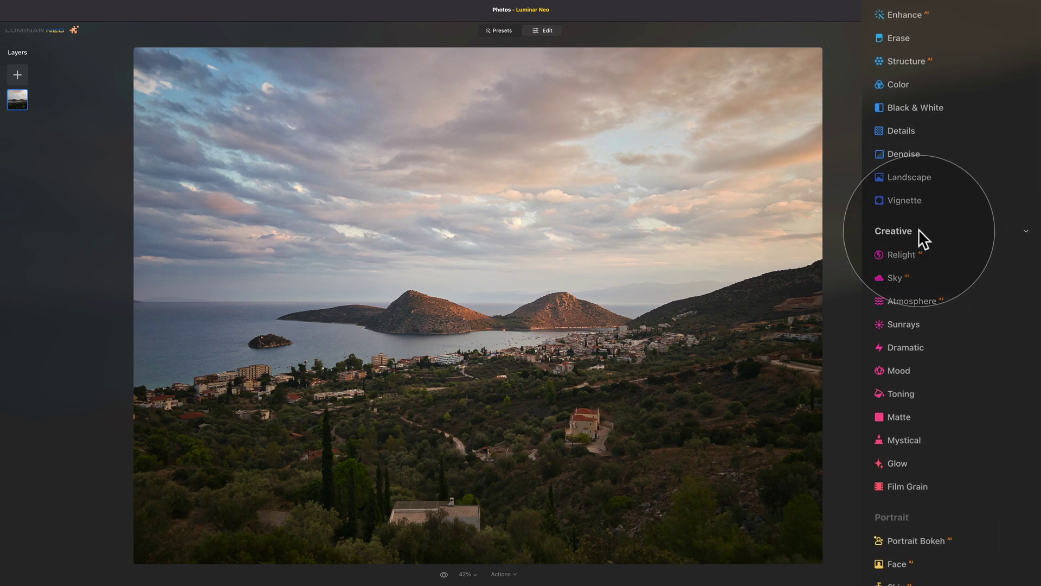
{"action": "scroll", "coordinate": [919, 229], "scroll_direction": "down", "scroll_amount": 2}
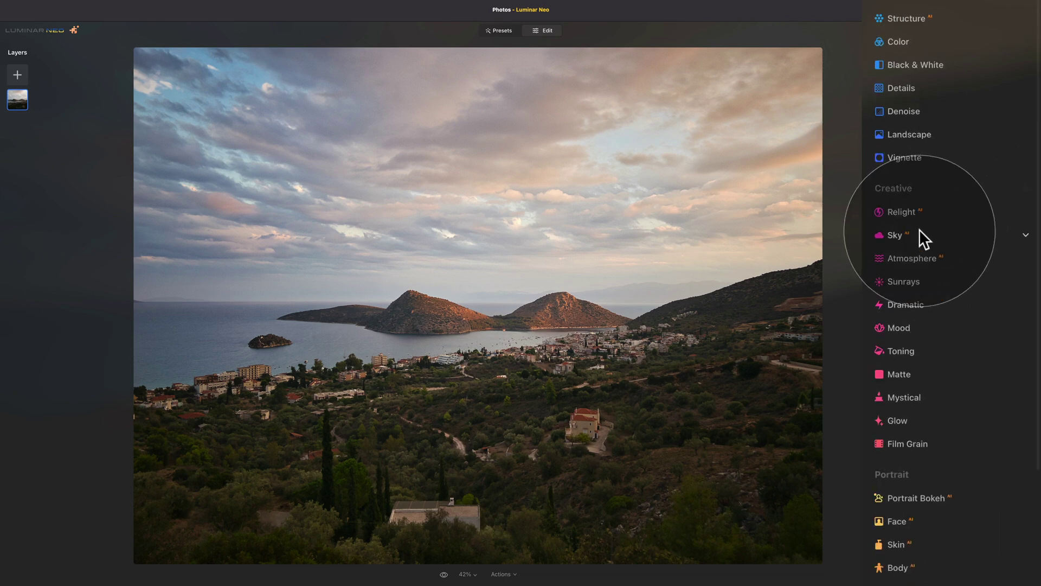
{"action": "left_click", "coordinate": [915, 399]}
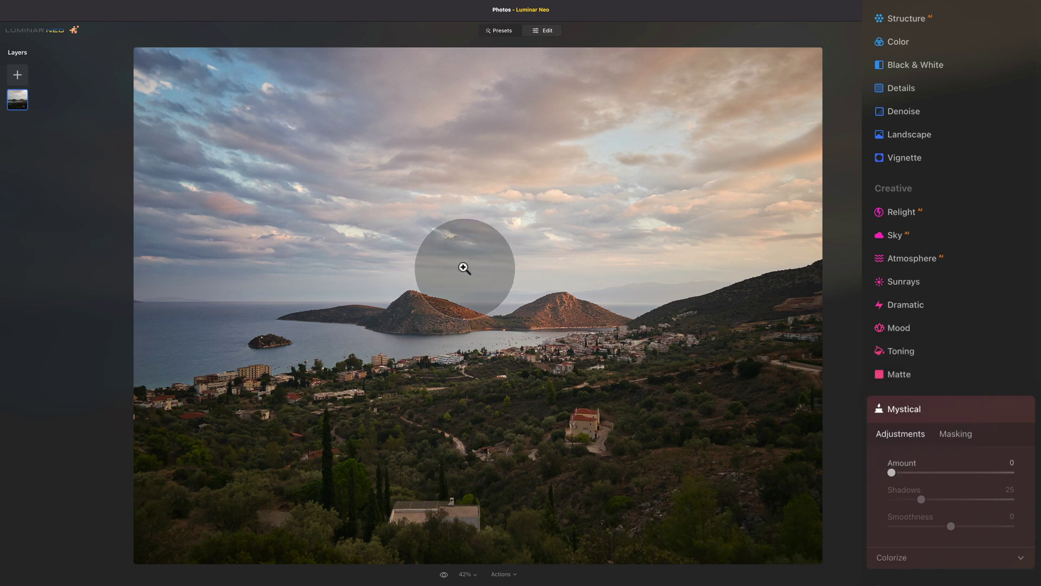
{"action": "scroll", "coordinate": [945, 288], "scroll_direction": "down", "scroll_amount": 10}
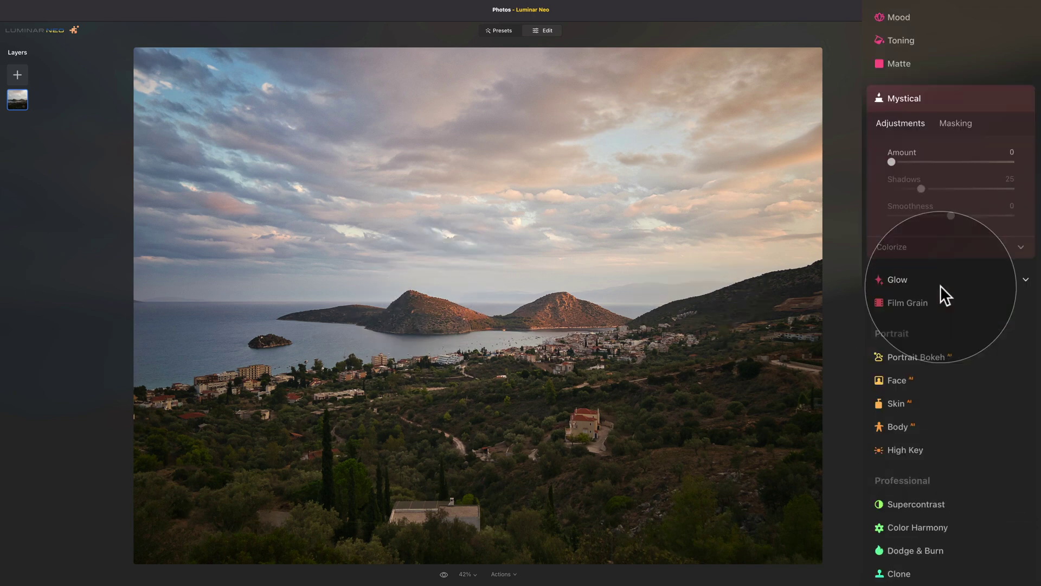
{"action": "left_click_drag", "start_coordinate": [892, 162], "coordinate": [914, 161]}
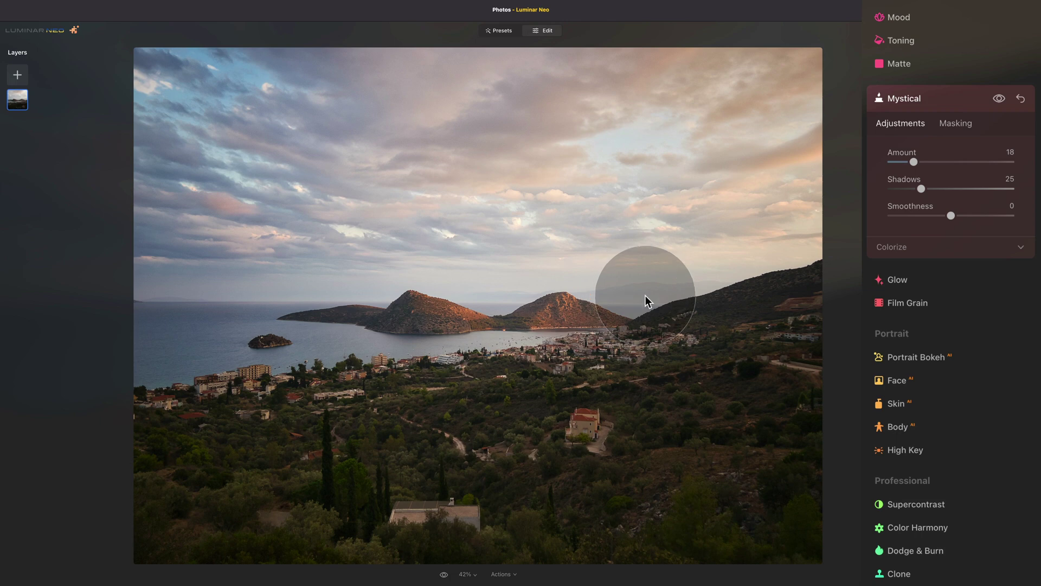
{"action": "left_click_drag", "start_coordinate": [913, 162], "coordinate": [915, 161]}
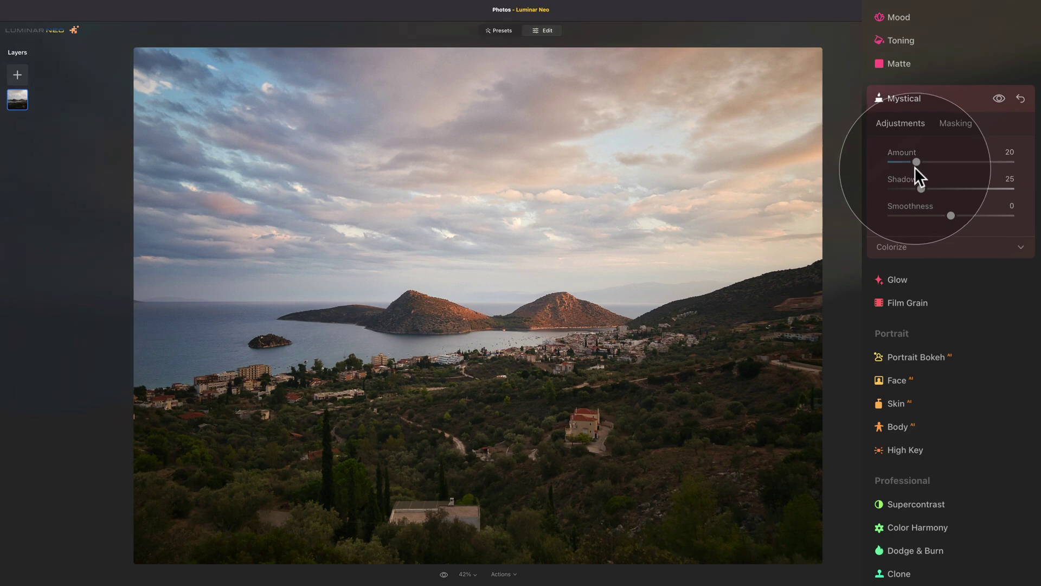
{"action": "left_click", "coordinate": [920, 99]}
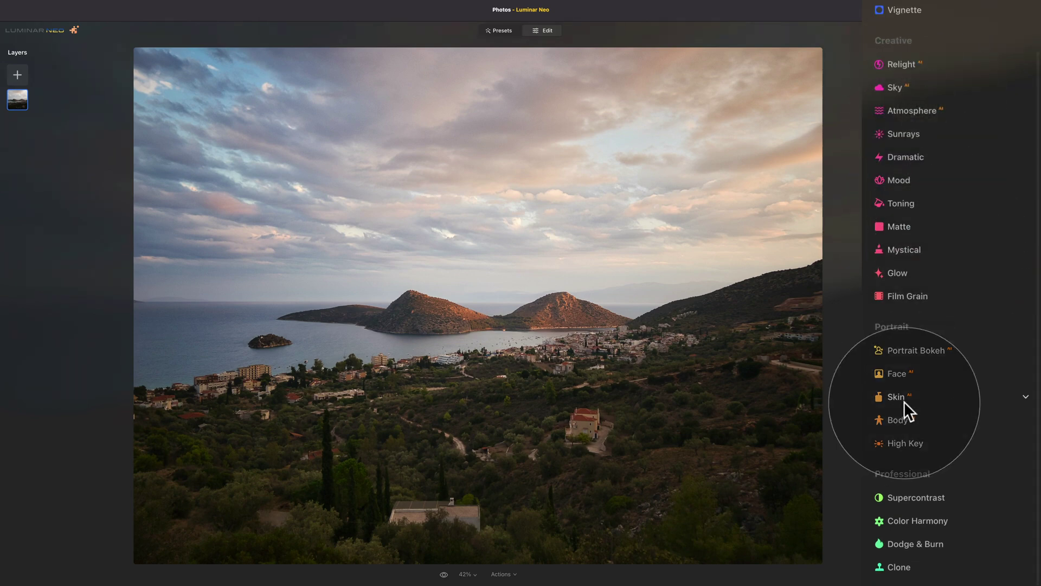
- Set Supercontrast Highlights Contrast to 19 and Midtones Contrast to 16
{"action": "left_click", "coordinate": [930, 497]}
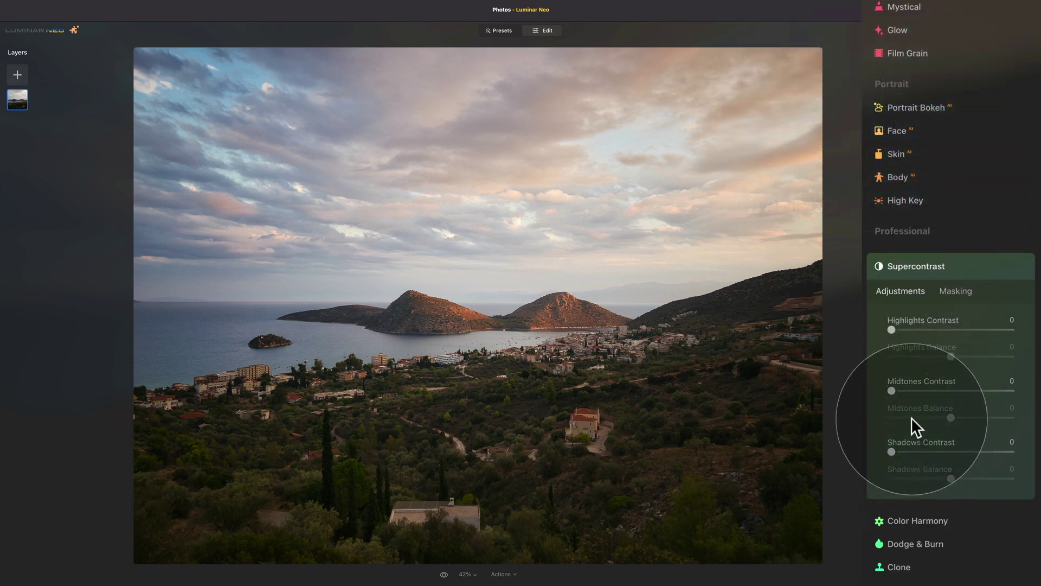
{"action": "left_click_drag", "start_coordinate": [892, 330], "coordinate": [916, 331]}
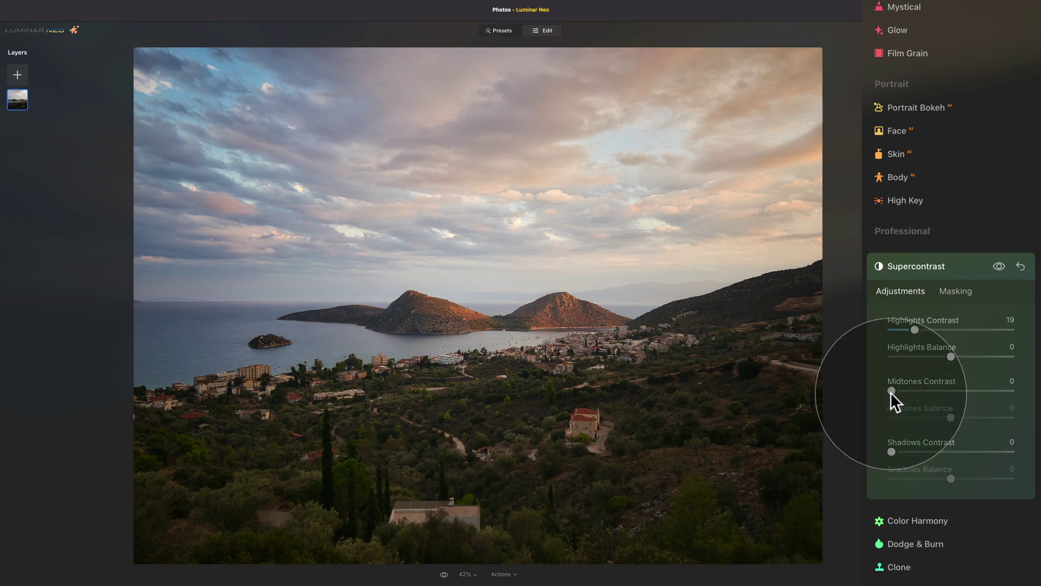
{"action": "left_click_drag", "start_coordinate": [893, 392], "coordinate": [913, 395]}
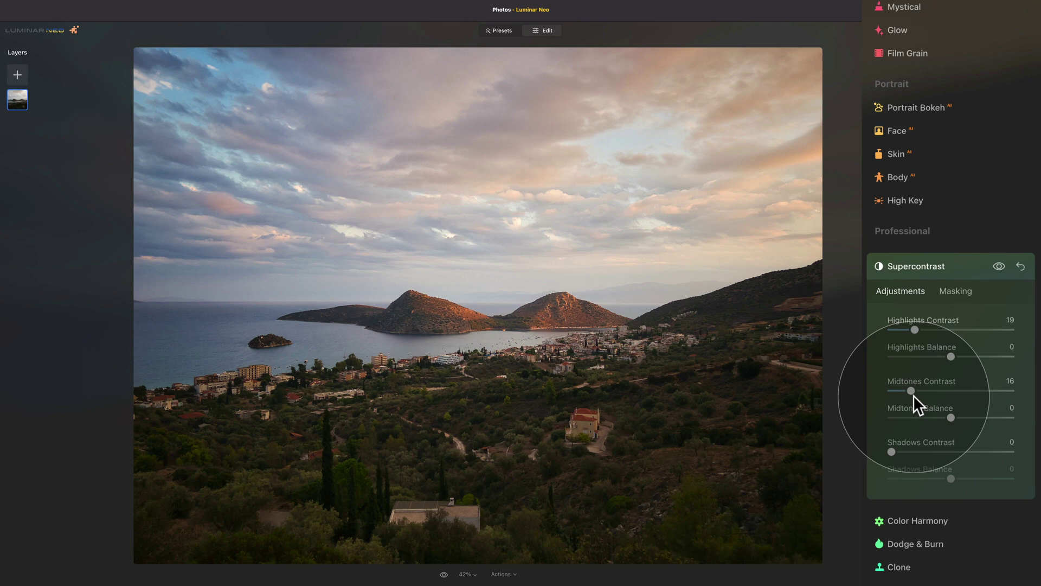
- Add a Vignette with Amount -40 to darken the photo's edges
{"action": "left_click", "coordinate": [953, 265]}
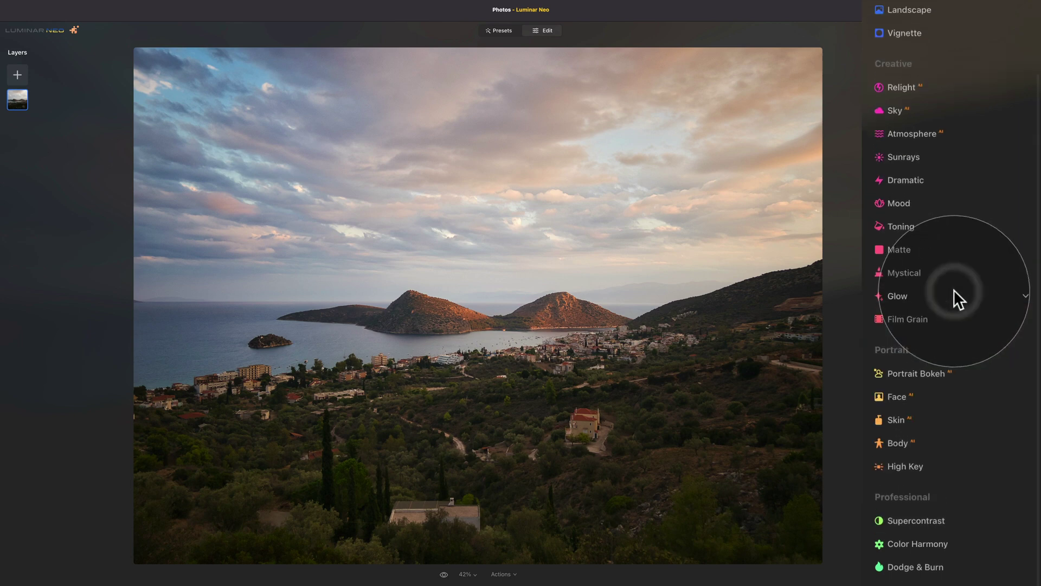
{"action": "scroll", "coordinate": [949, 304], "scroll_direction": "up", "scroll_amount": 3}
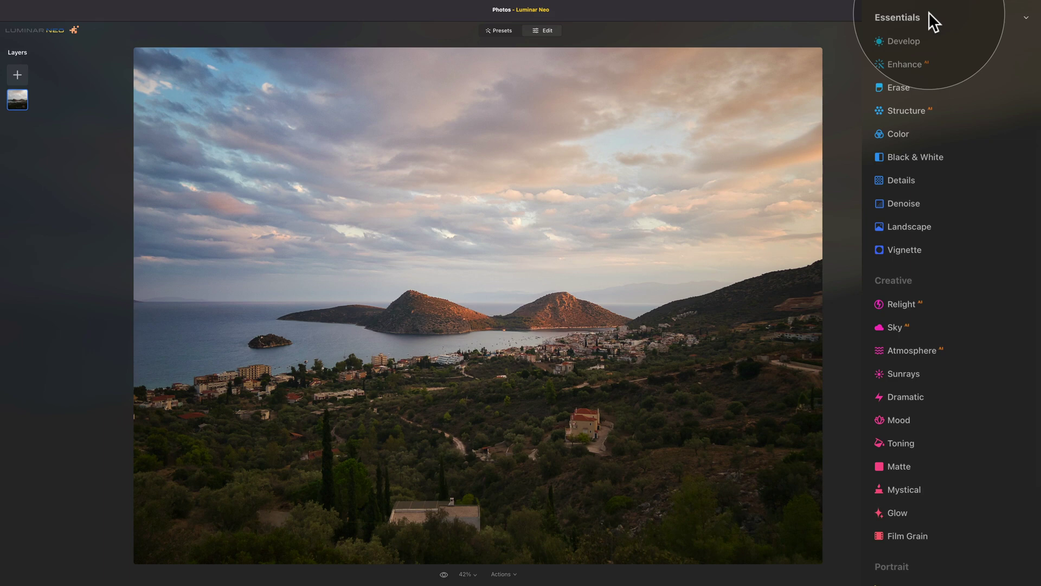
{"action": "left_click", "coordinate": [913, 251]}
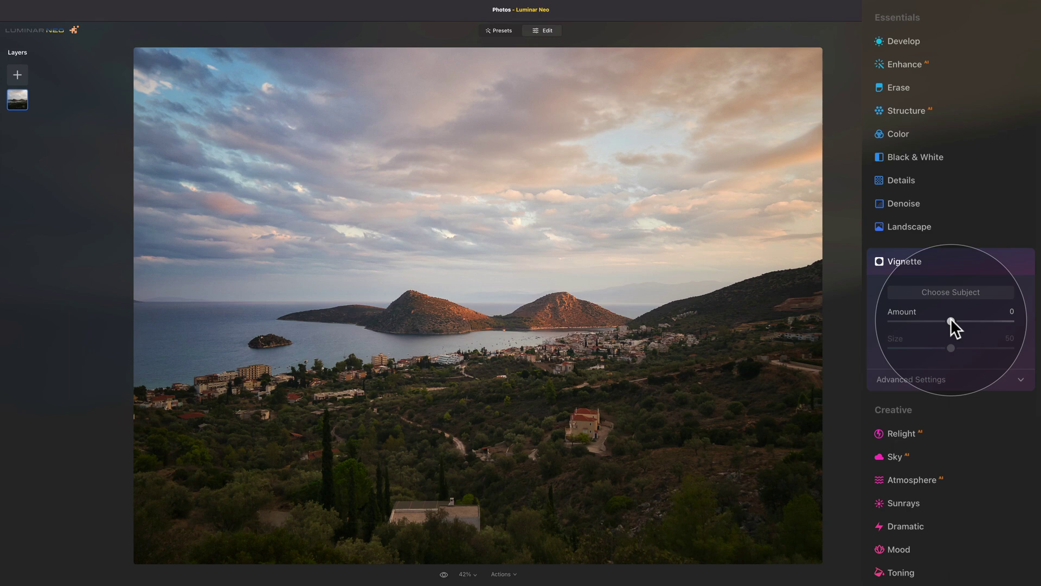
{"action": "left_click_drag", "start_coordinate": [951, 320], "coordinate": [915, 320]}
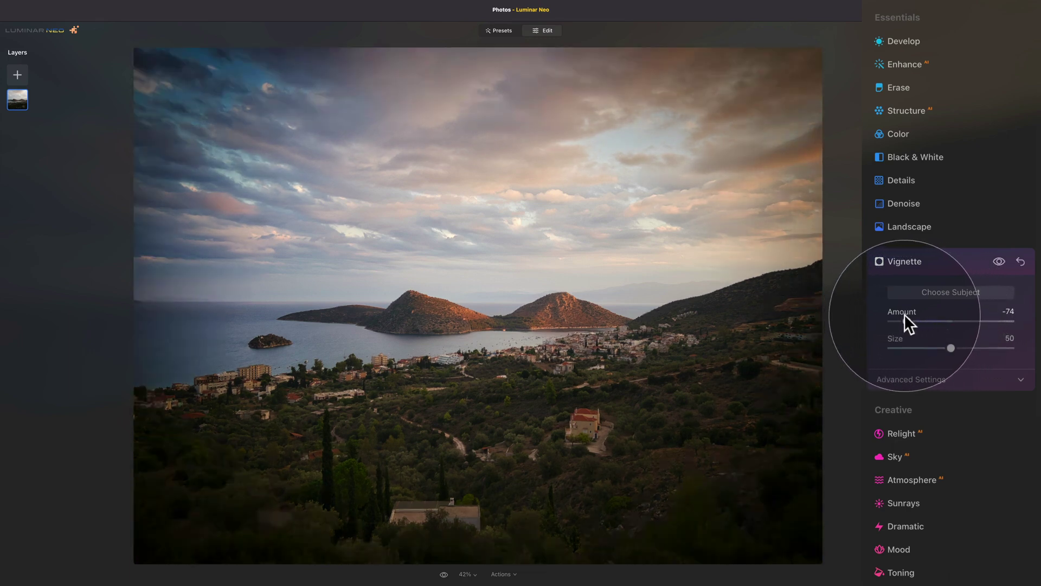
{"action": "left_click_drag", "start_coordinate": [906, 318], "coordinate": [926, 321]}
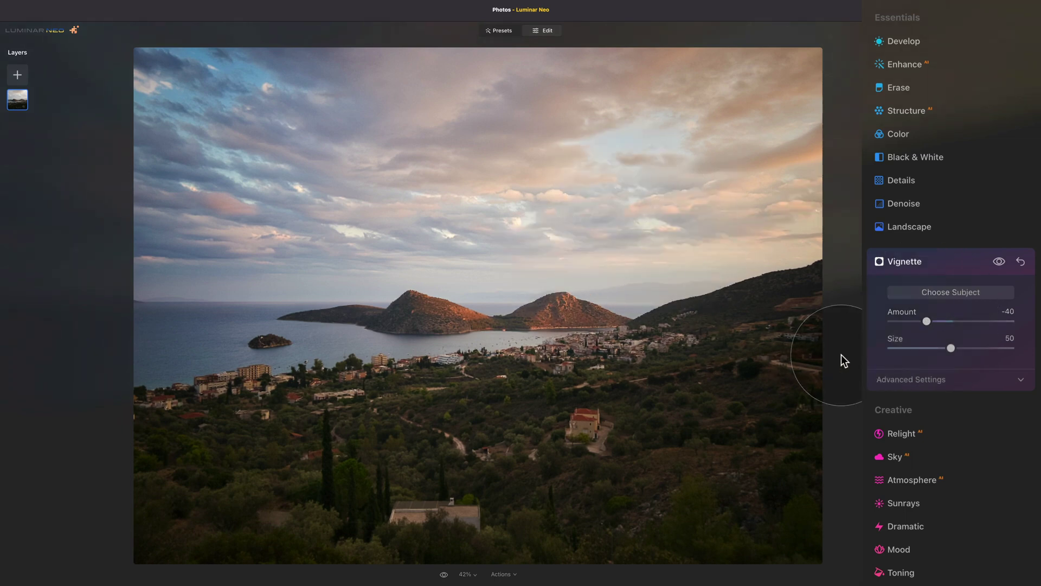
- Centre the vignette on the scene and compare the photo with and without it
{"action": "left_click", "coordinate": [966, 295]}
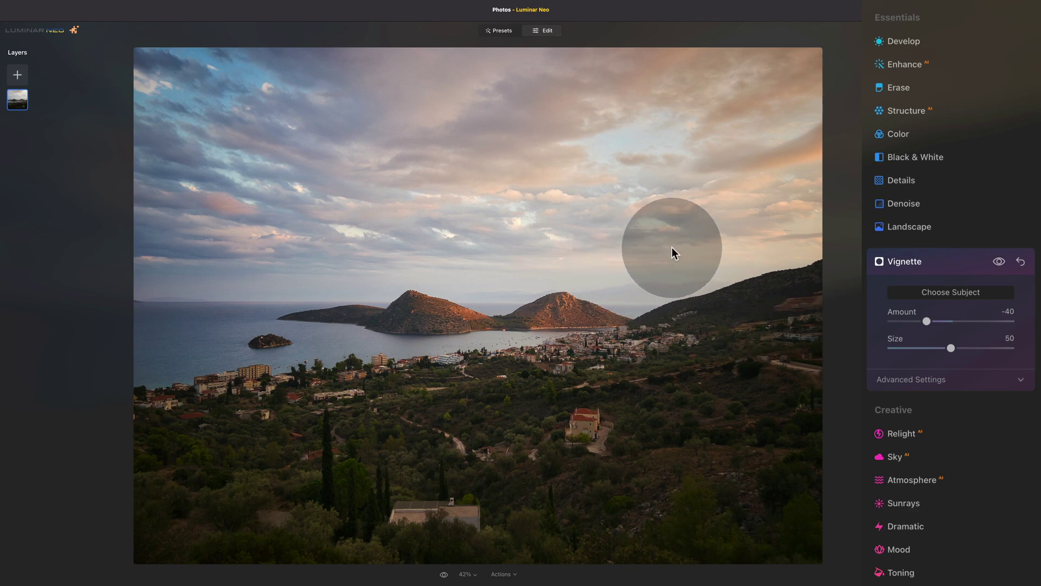
{"action": "left_click", "coordinate": [644, 255]}
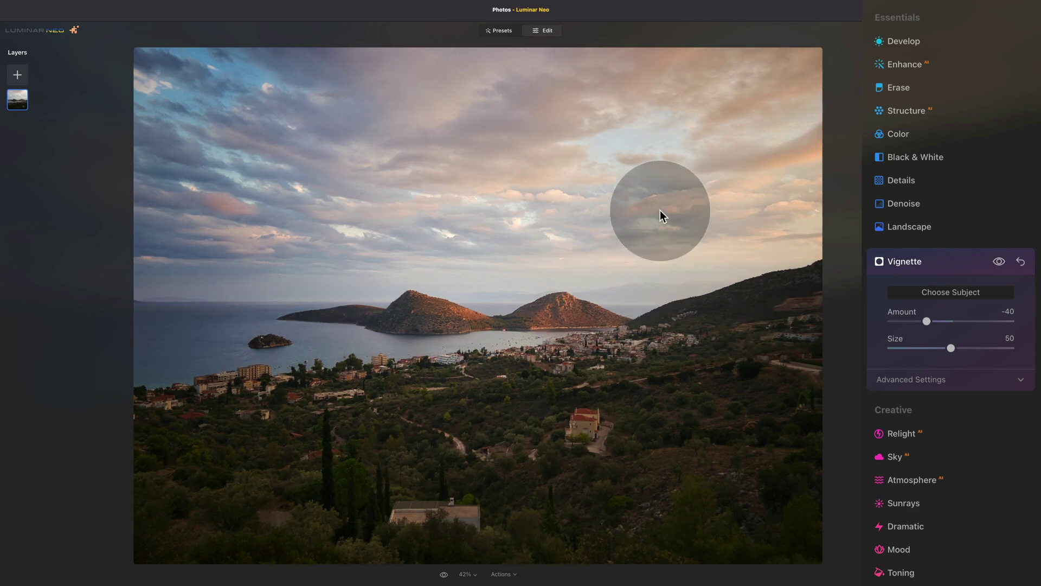
{"action": "left_click", "coordinate": [572, 216]}
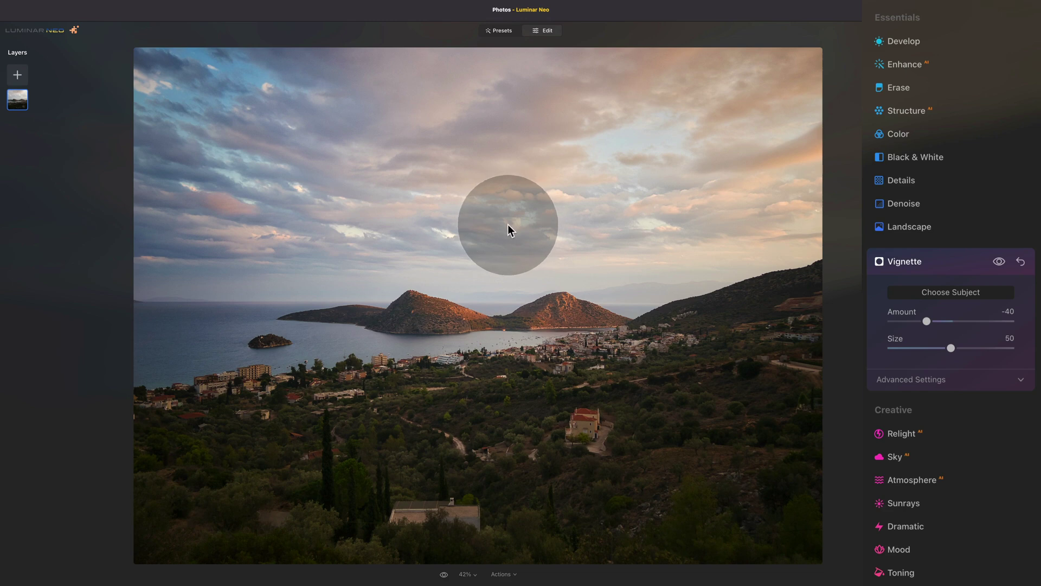
{"action": "left_click", "coordinate": [999, 261]}
{"action": "left_click", "coordinate": [999, 260]}
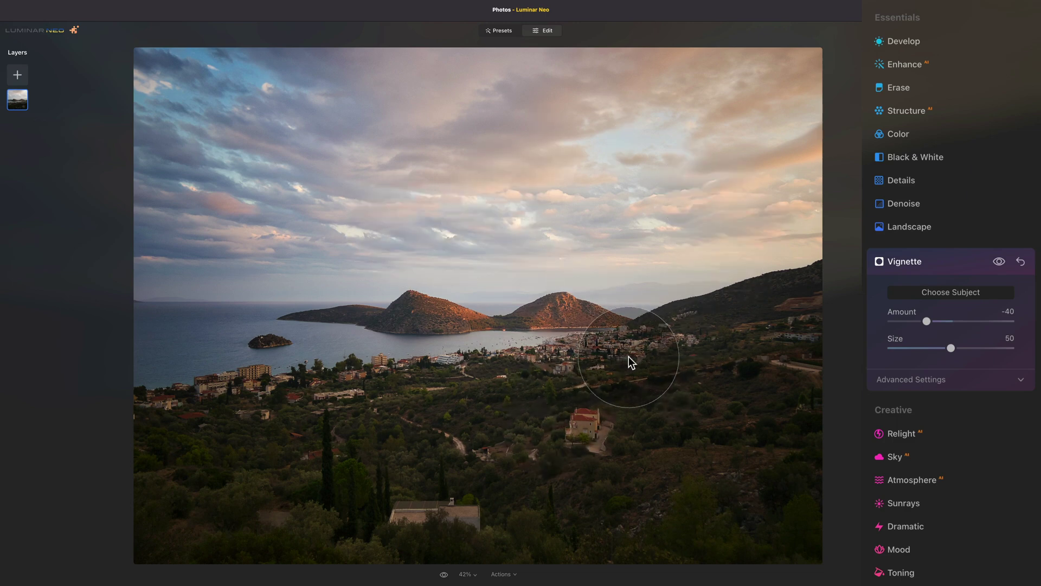
{"action": "left_click", "coordinate": [938, 259]}
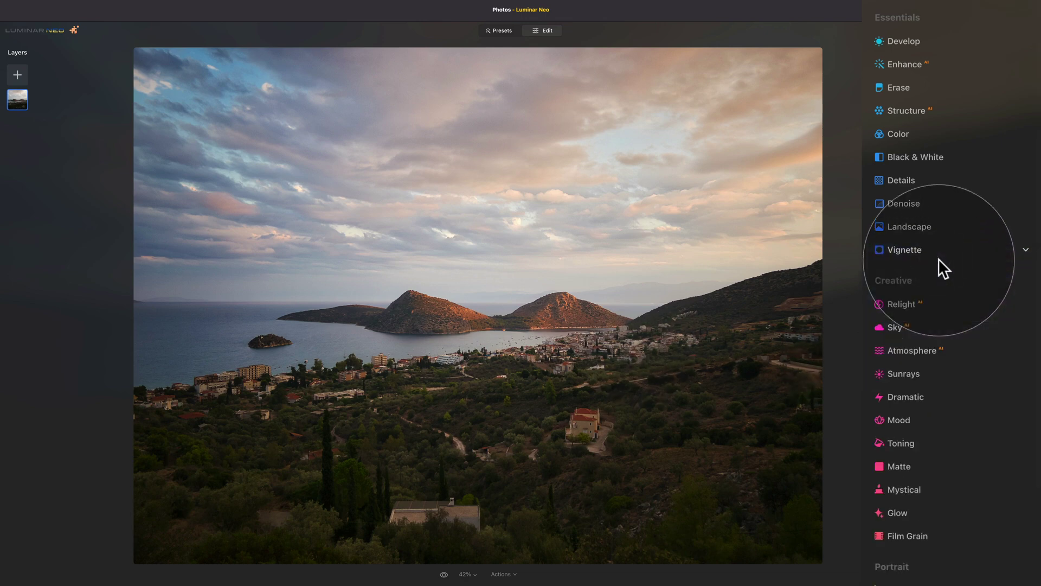
- Crop the photo to a 16:9 ratio, shifting the frame to trim mostly sky
{"action": "scroll", "coordinate": [938, 258], "scroll_direction": "up", "scroll_amount": 5}
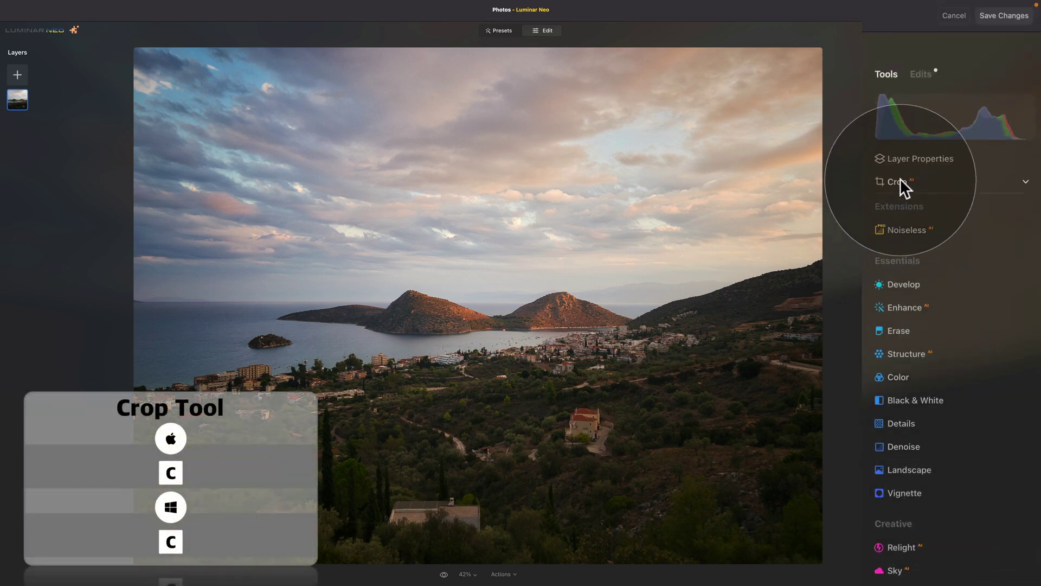
{"action": "left_click", "coordinate": [900, 179]}
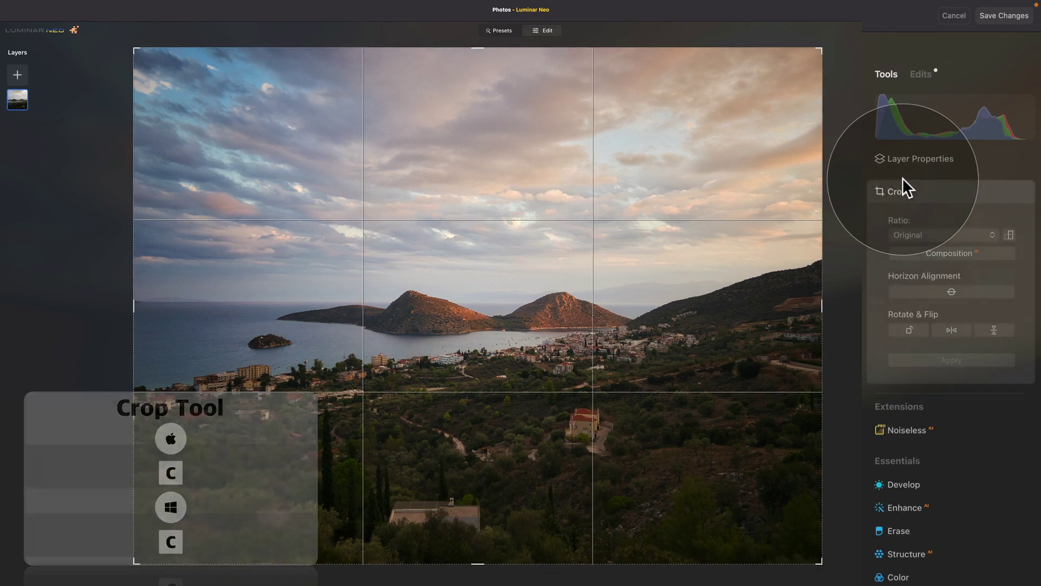
{"action": "left_click", "coordinate": [940, 237]}
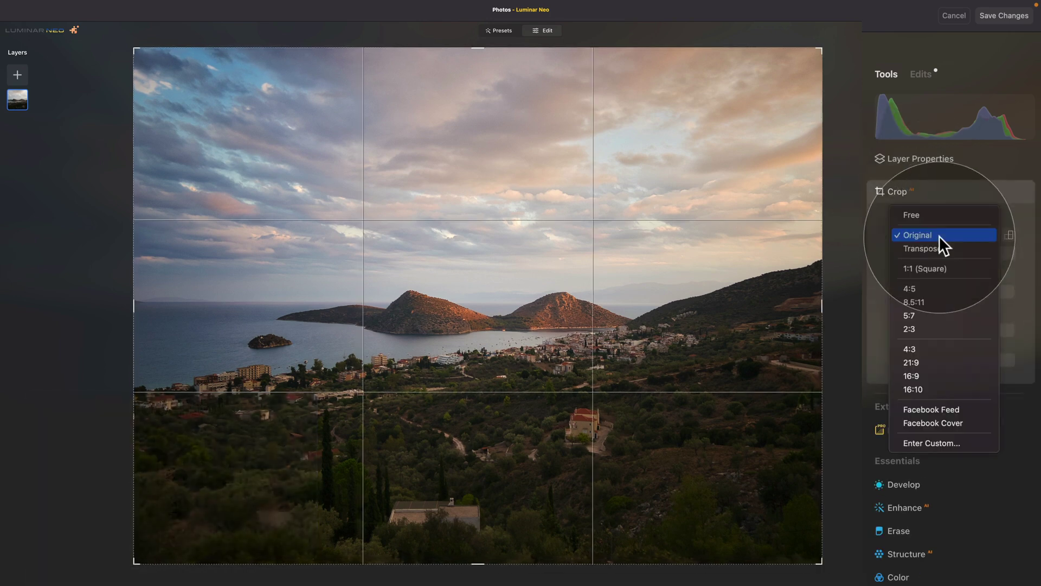
{"action": "left_click", "coordinate": [929, 375]}
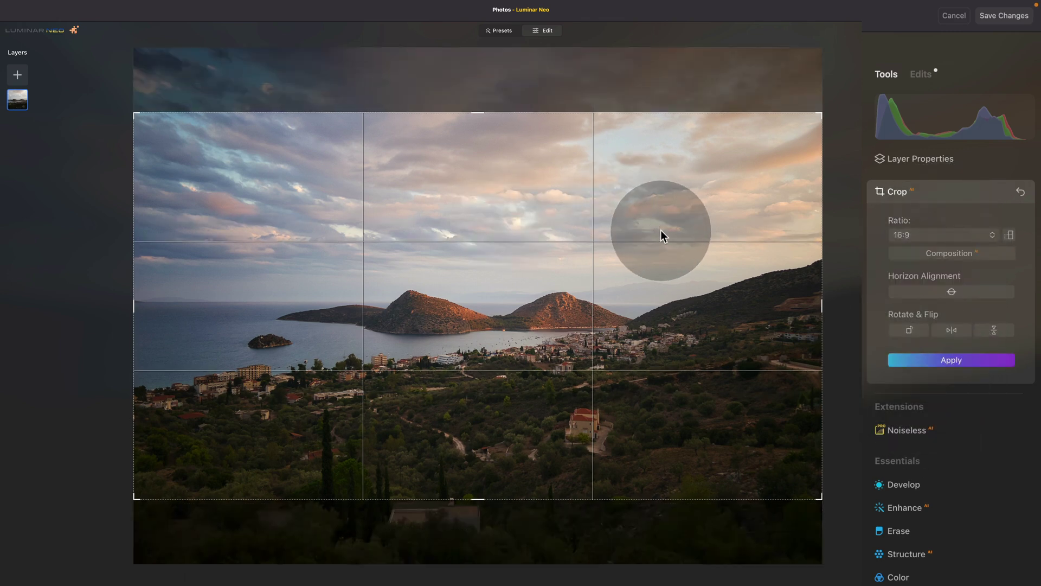
{"action": "left_click_drag", "start_coordinate": [661, 232], "coordinate": [656, 182]}
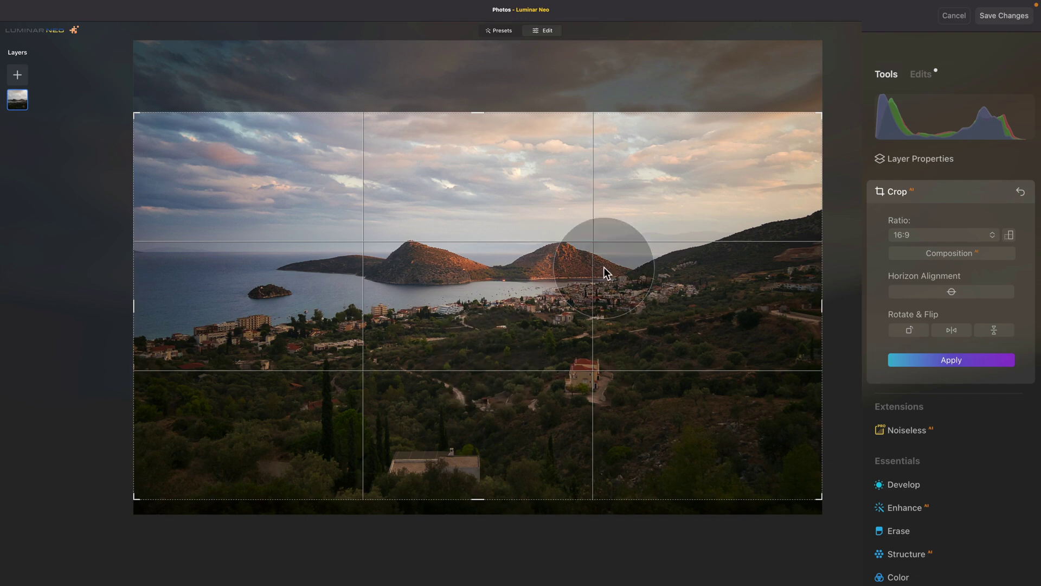
{"action": "left_click", "coordinate": [951, 359]}
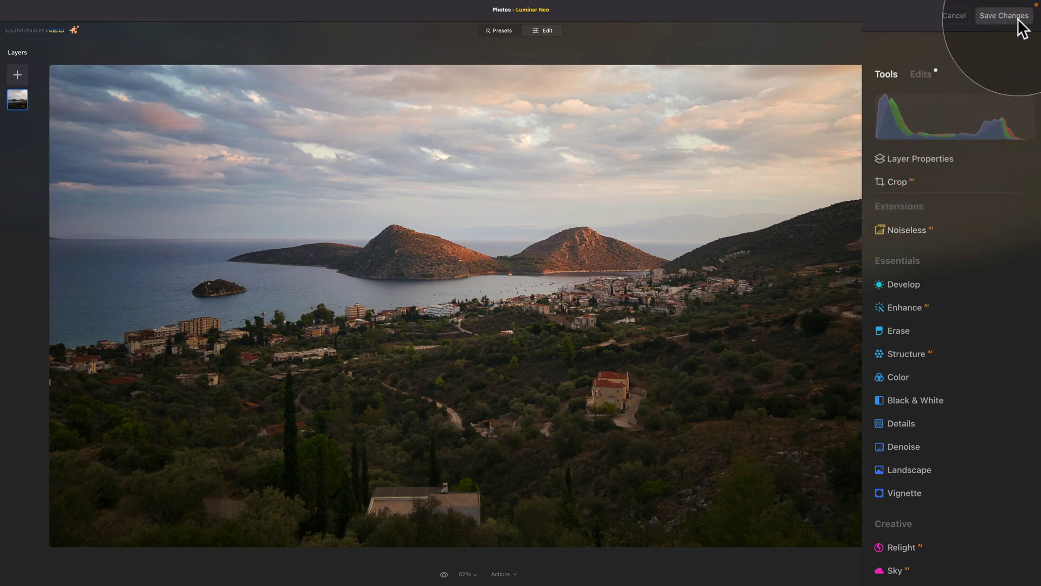
- Save the Luminar edit back to Photos, then try Auto Light and Colour and switch both off
{"action": "left_click", "coordinate": [1017, 18]}
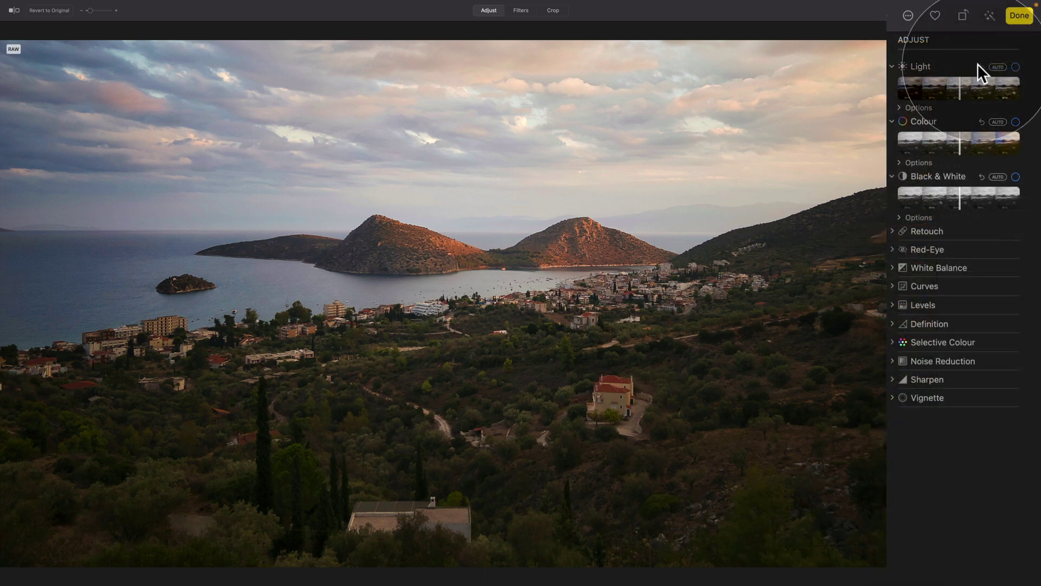
{"action": "left_click", "coordinate": [998, 66]}
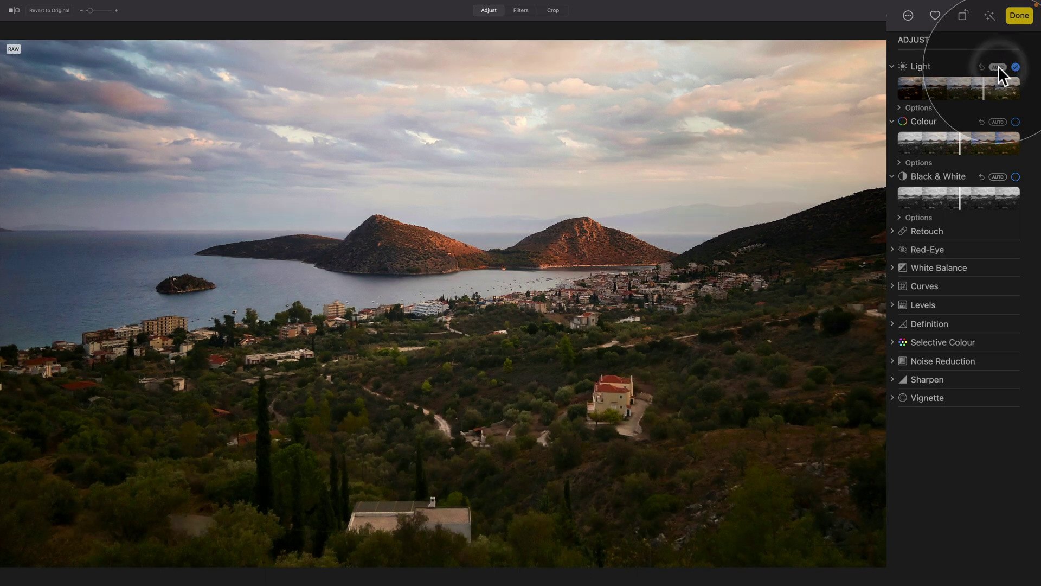
{"action": "left_click", "coordinate": [997, 121]}
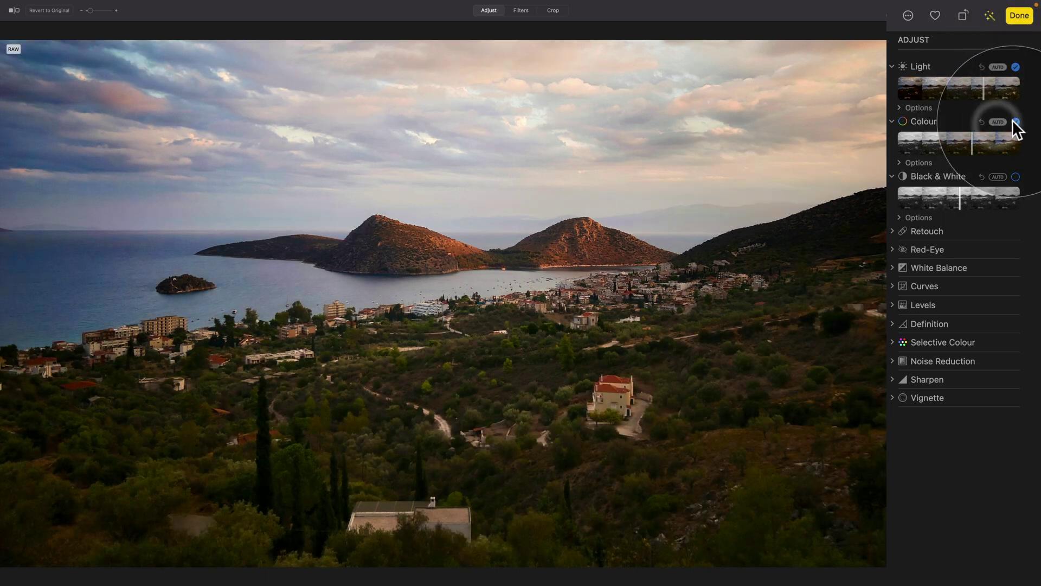
{"action": "left_click", "coordinate": [1015, 122]}
{"action": "left_click", "coordinate": [1016, 66]}
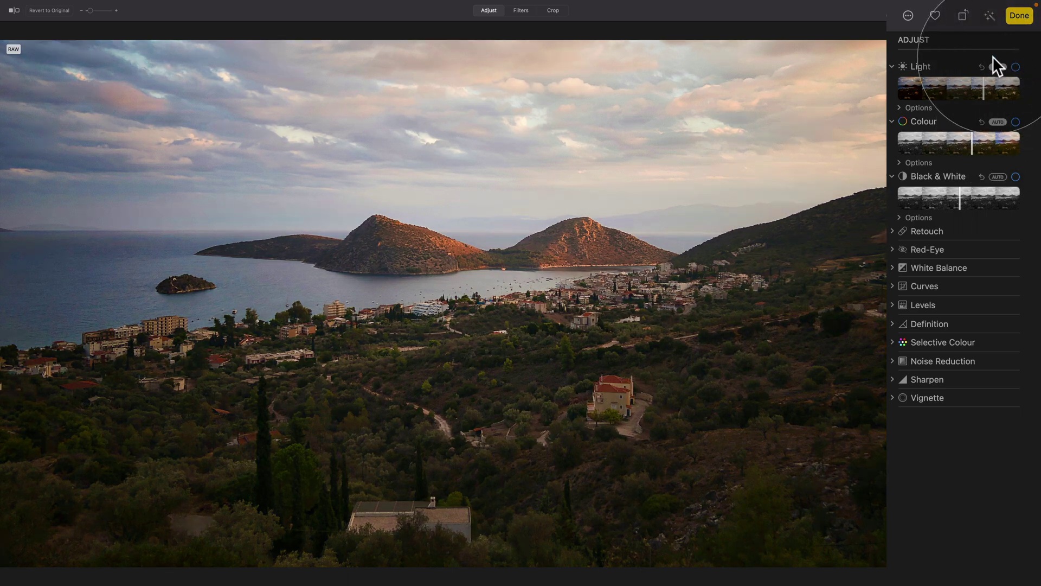